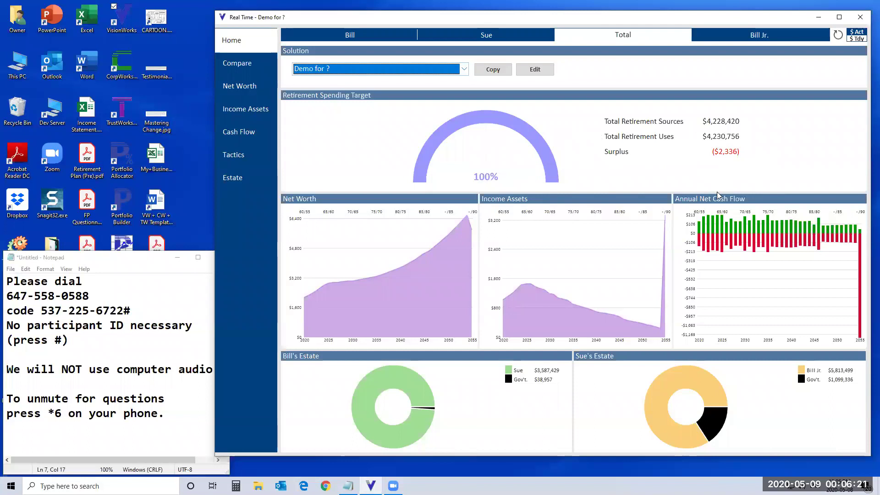
Step: Compare four solutions, with taxes-only bottom left and Linked to CW and TW bottom right
{"action": "mouse_move", "coordinate": [662, 335]}
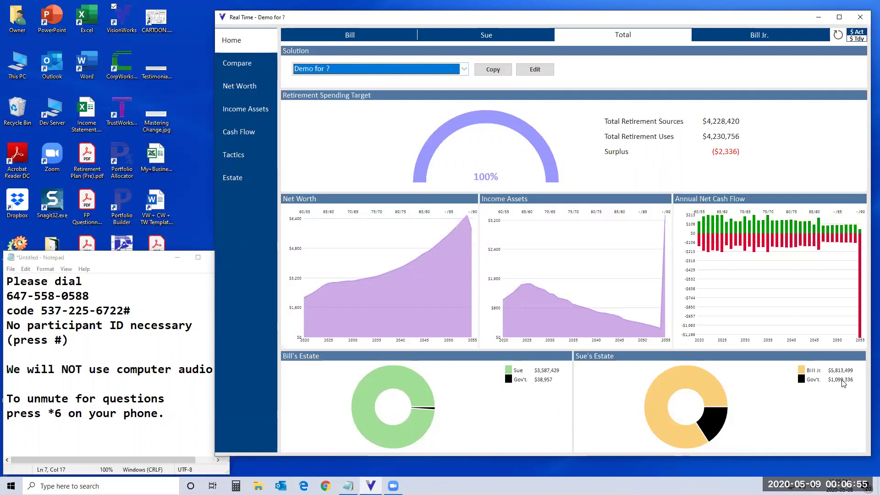
{"action": "left_click", "coordinate": [235, 69]}
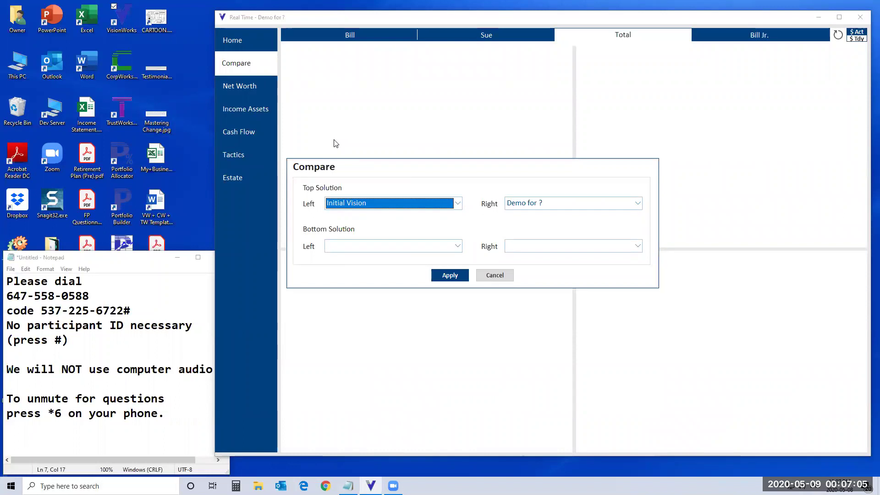
{"action": "left_click", "coordinate": [458, 246]}
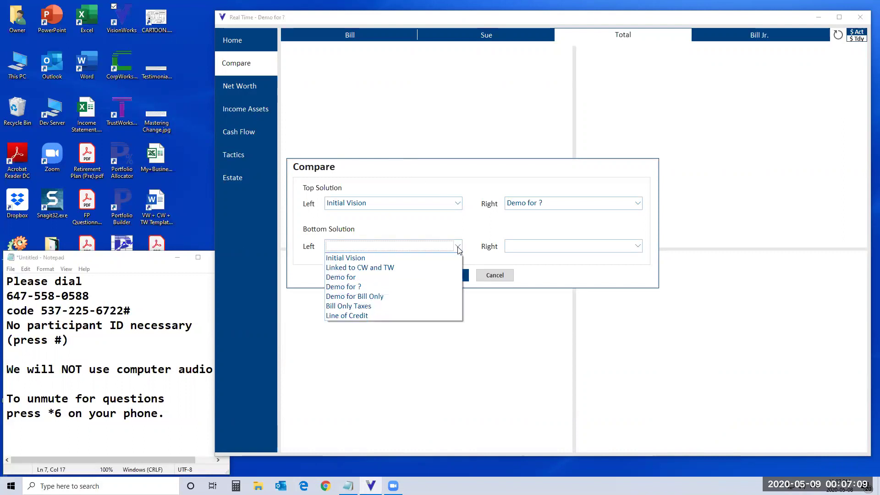
{"action": "left_click", "coordinate": [371, 306]}
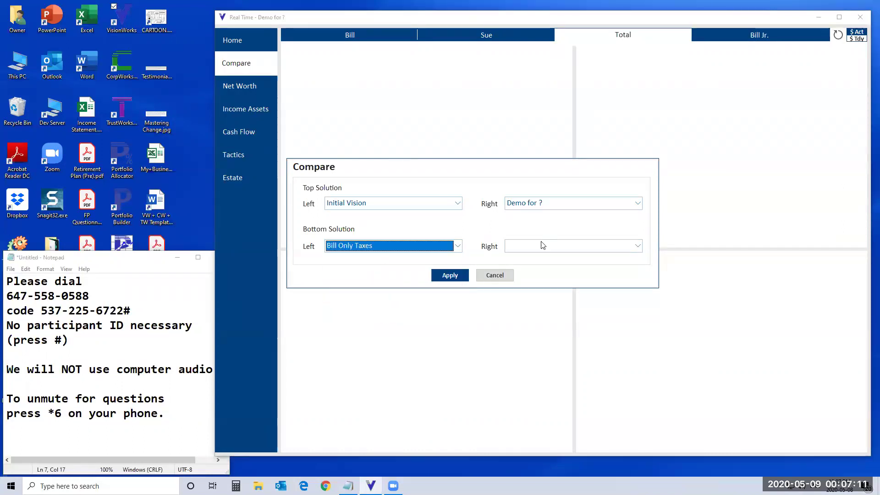
{"action": "left_click", "coordinate": [638, 247]}
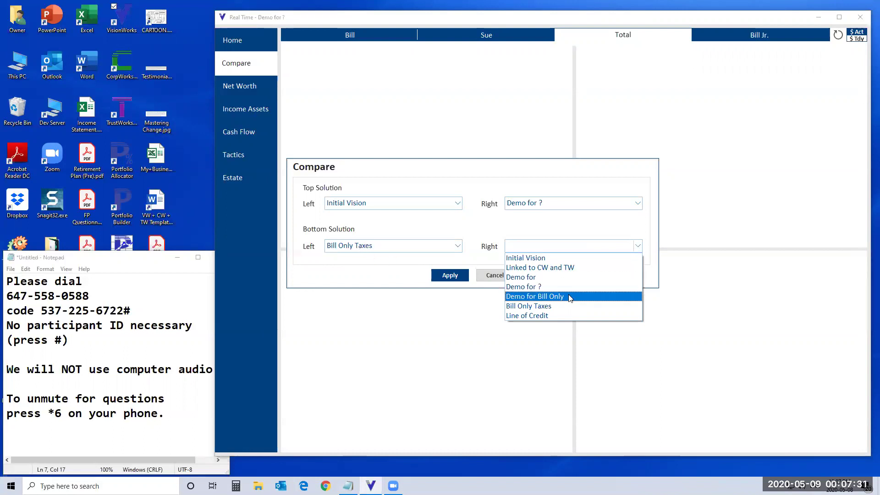
{"action": "left_click", "coordinate": [550, 268]}
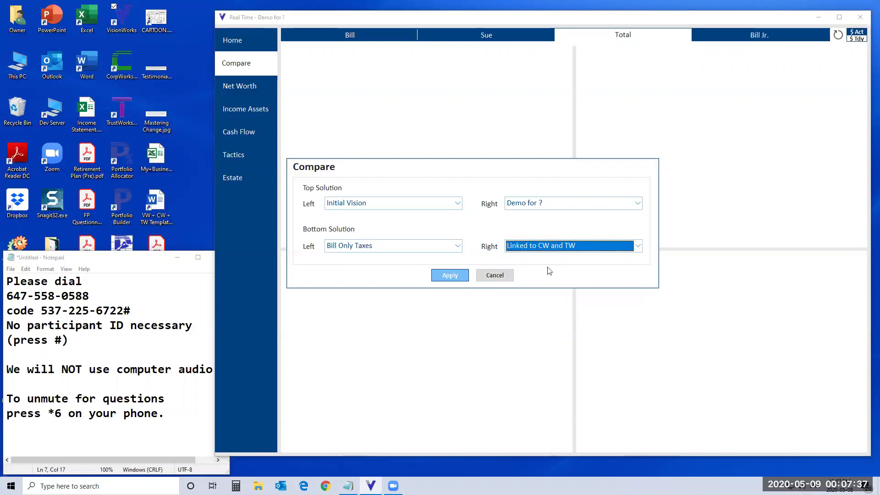
{"action": "left_click", "coordinate": [450, 277]}
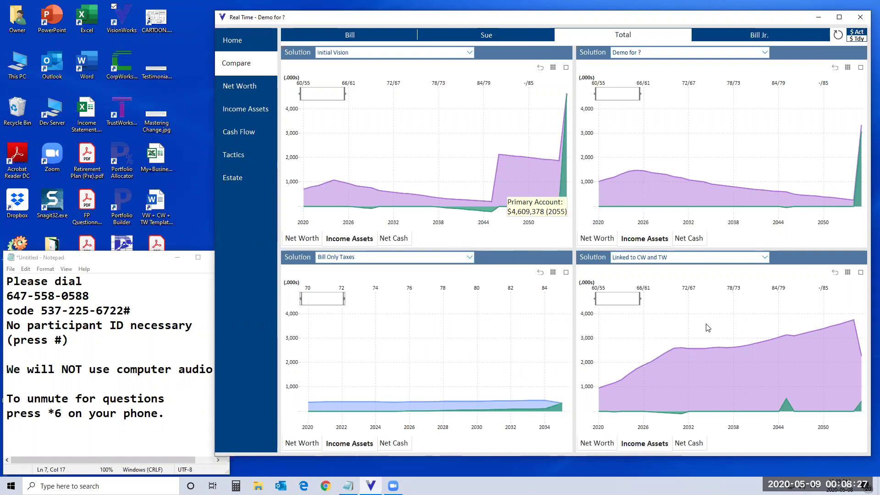
Step: Switch to the Net Worth dashboard
{"action": "left_click", "coordinate": [246, 93]}
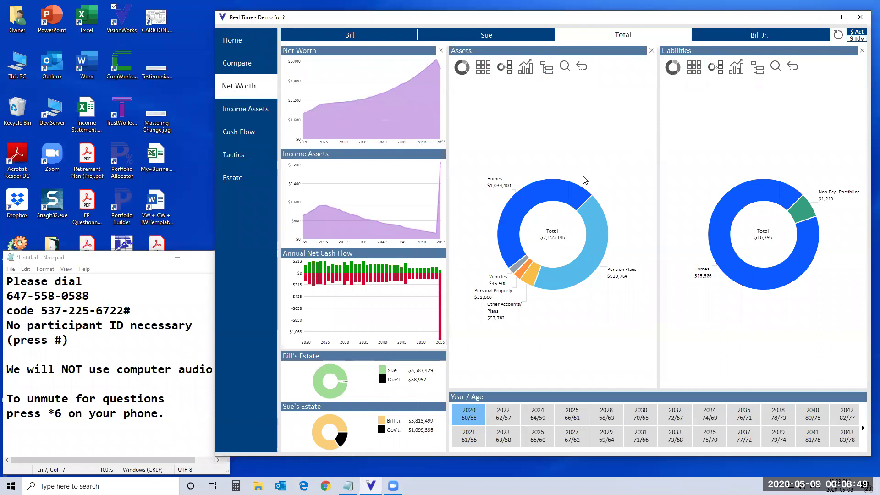
Step: Drill assets into Homes and review 6 Our Street's sell, appreciation rate and property taxes settings
{"action": "left_click", "coordinate": [540, 196]}
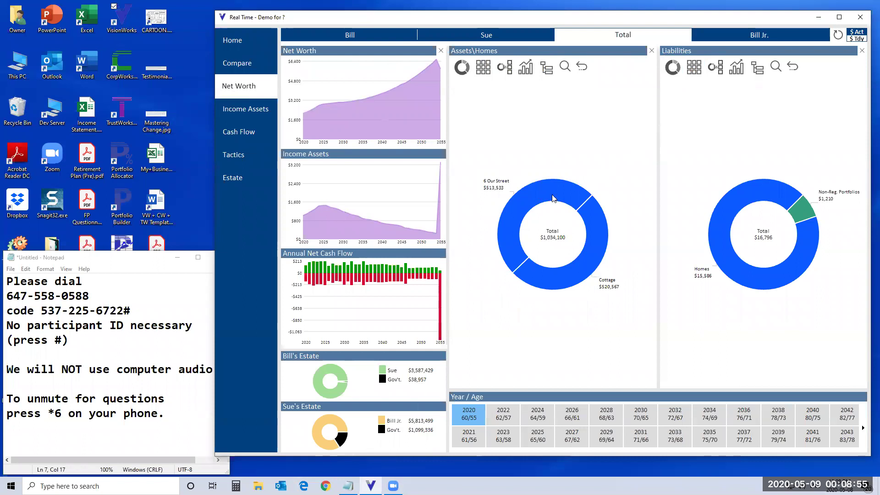
{"action": "left_click", "coordinate": [554, 197]}
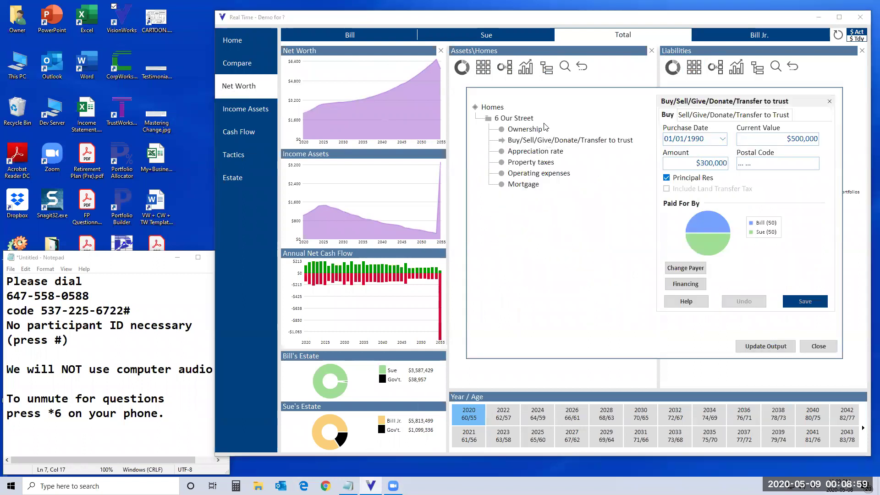
{"action": "left_click", "coordinate": [708, 116]}
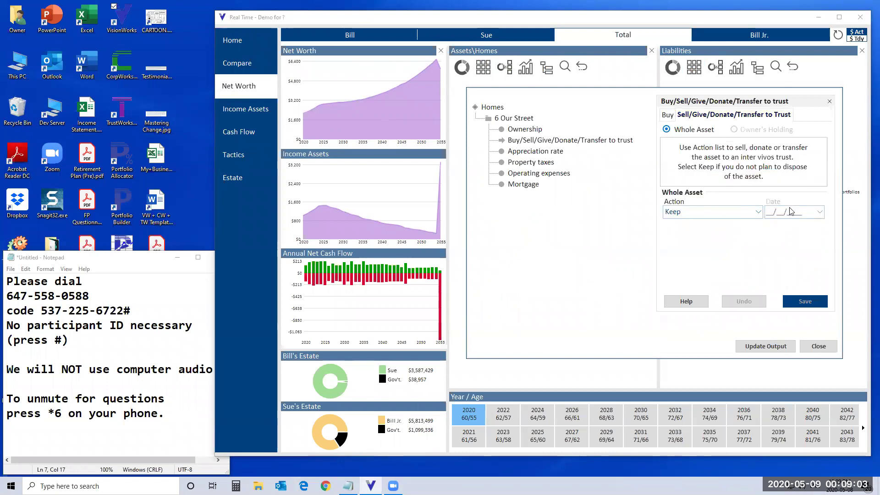
{"action": "left_click", "coordinate": [515, 154]}
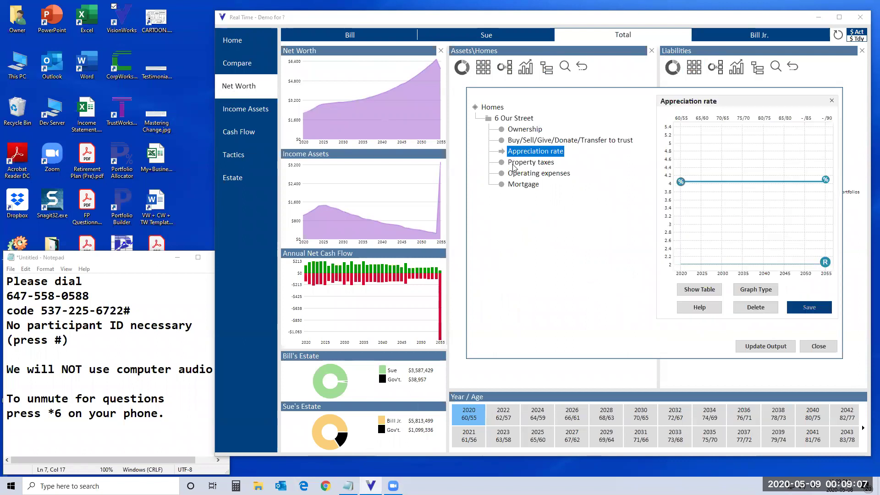
{"action": "left_click", "coordinate": [513, 166]}
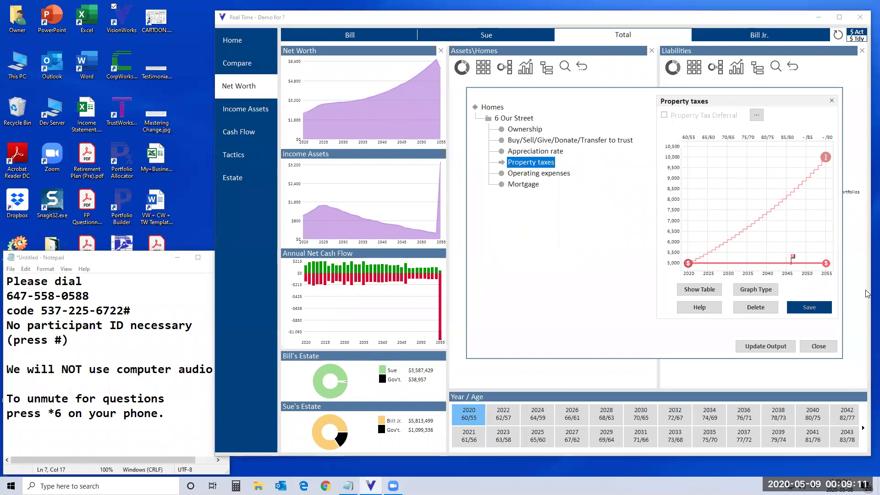
{"action": "left_click", "coordinate": [819, 346]}
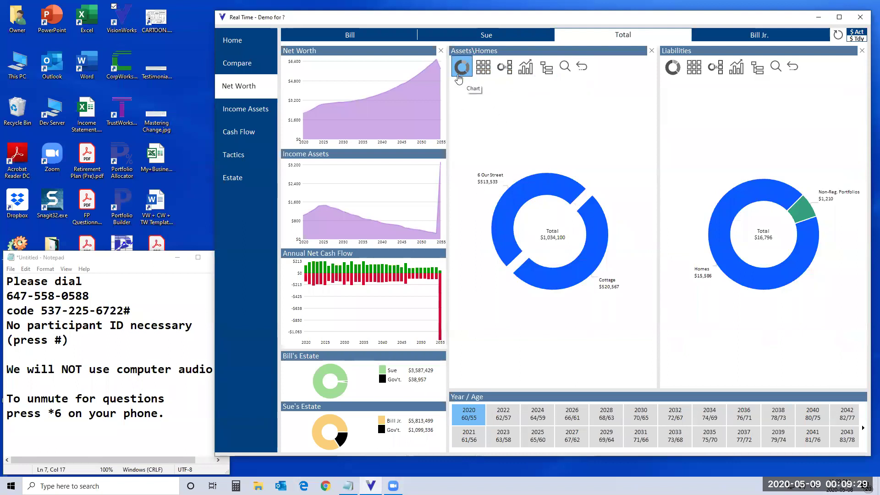
Step: View the Homes breakdown as a table, as chart plus table, then over time
{"action": "left_click", "coordinate": [484, 68]}
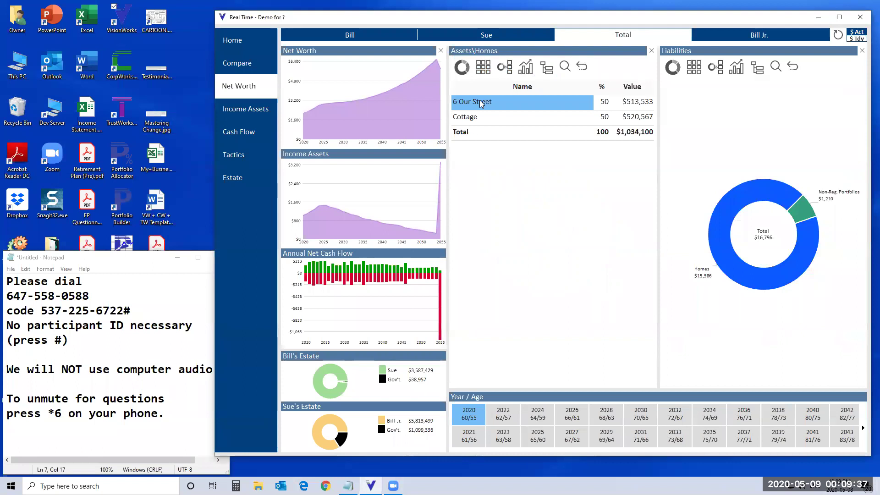
{"action": "left_click", "coordinate": [505, 67]}
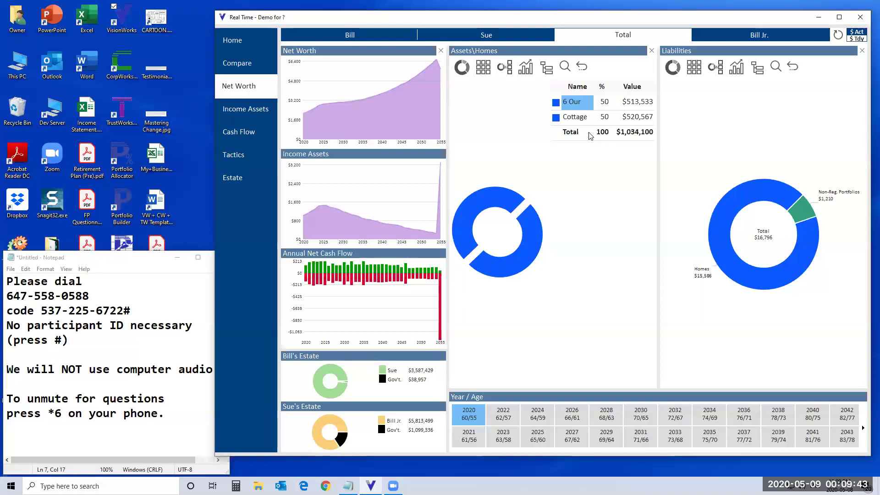
{"action": "left_click", "coordinate": [526, 71]}
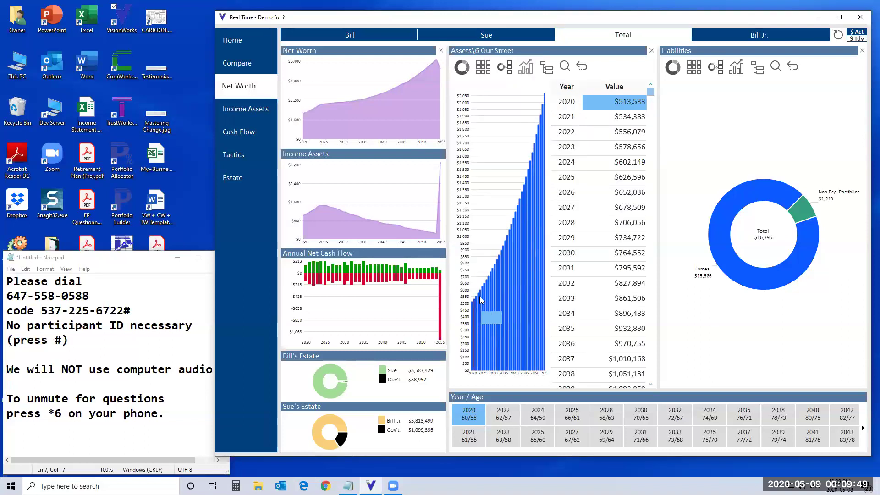
Step: Inspect the 6 Our Street entry among the Homes entries, then step back
{"action": "mouse_move", "coordinate": [543, 111]}
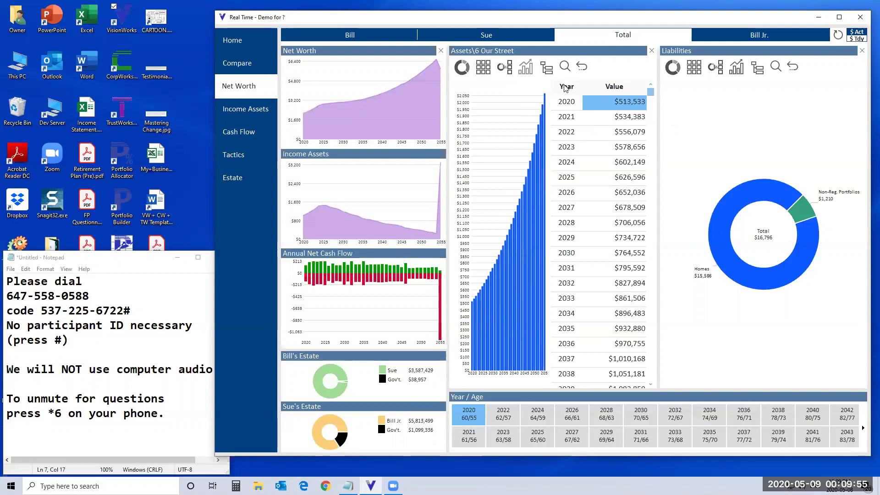
{"action": "left_click", "coordinate": [548, 69]}
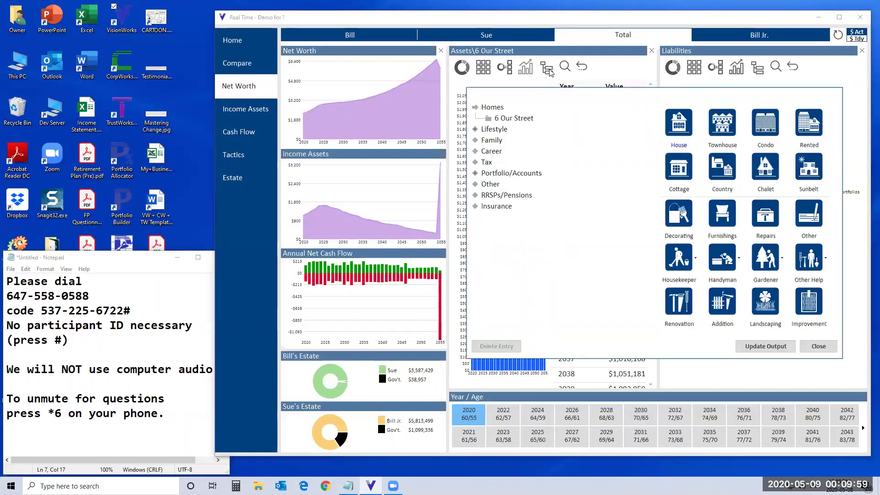
{"action": "left_click", "coordinate": [528, 119]}
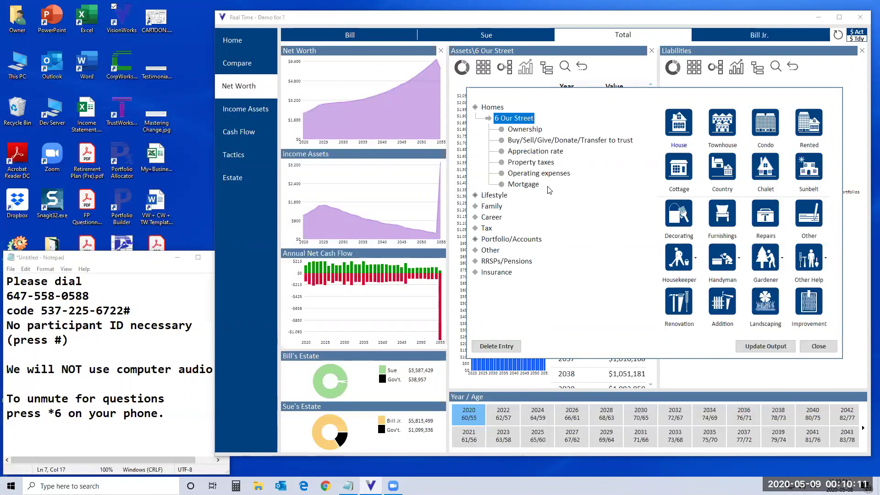
{"action": "left_click", "coordinate": [819, 347]}
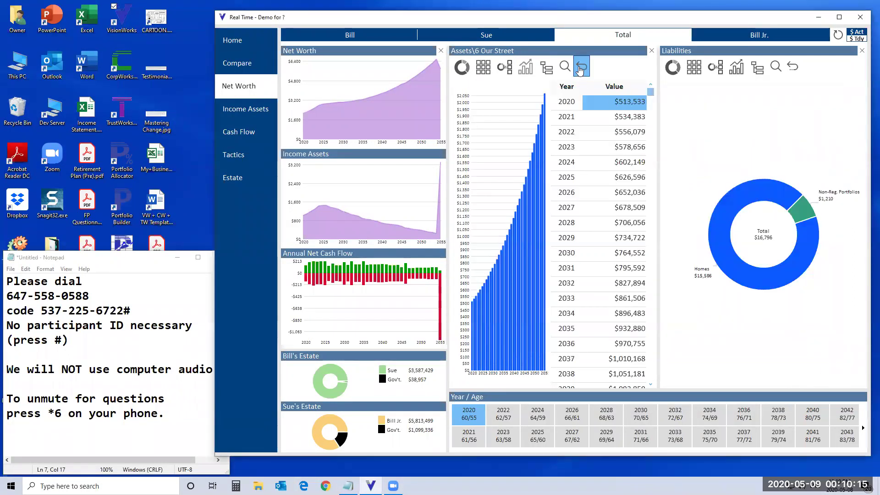
{"action": "left_click", "coordinate": [581, 69]}
Step: Return to the full assets breakdown, search 'tfsa' and open the first TFSA's yearly values
{"action": "left_click", "coordinate": [581, 70]}
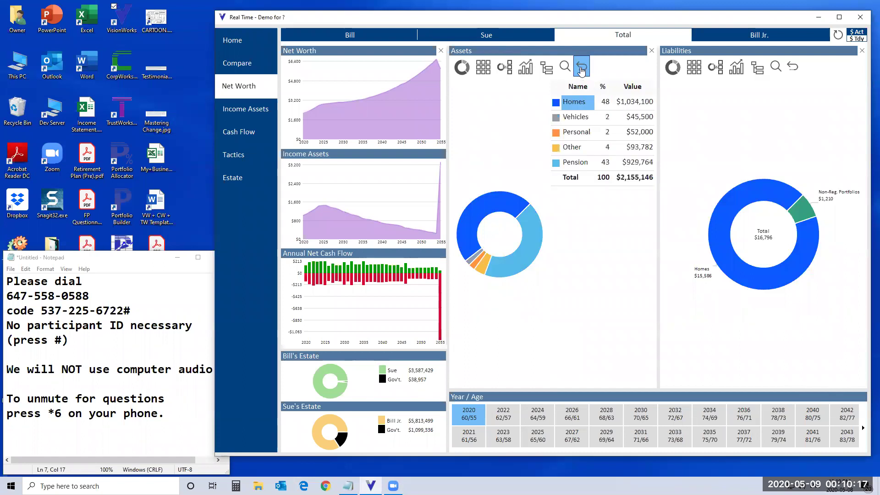
{"action": "left_click", "coordinate": [565, 69]}
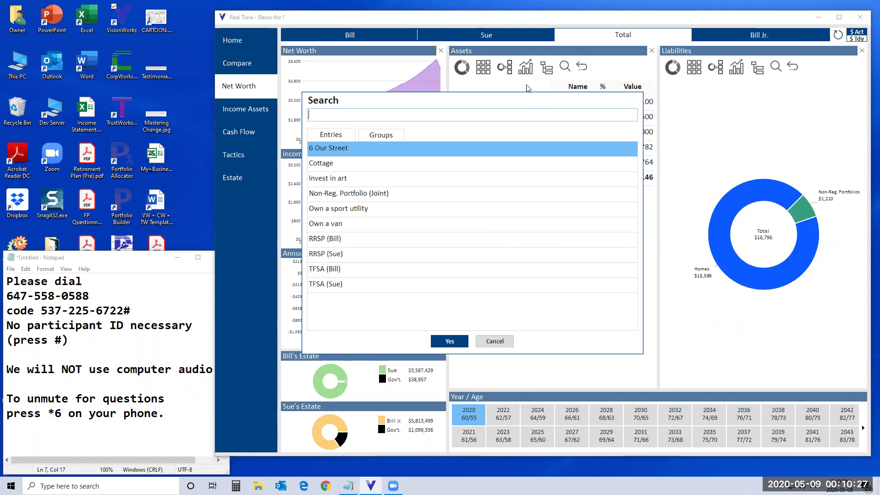
{"action": "type", "text": "tfsa"}
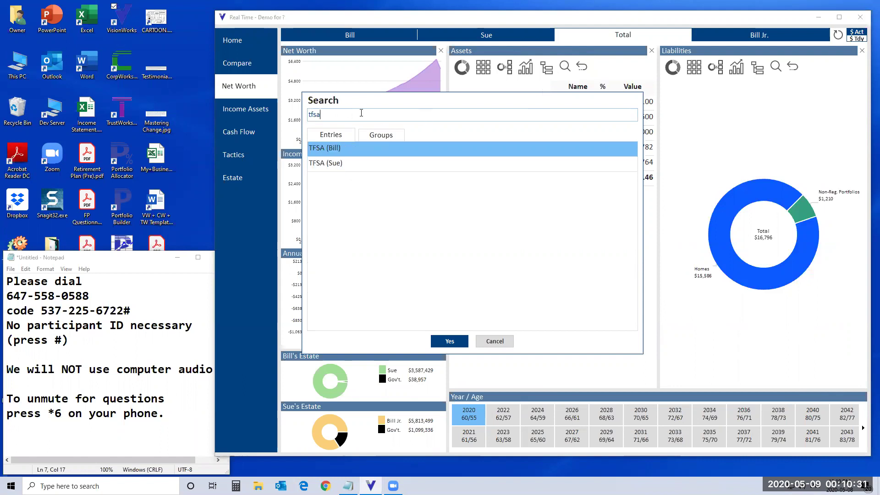
{"action": "double_click", "coordinate": [350, 149]}
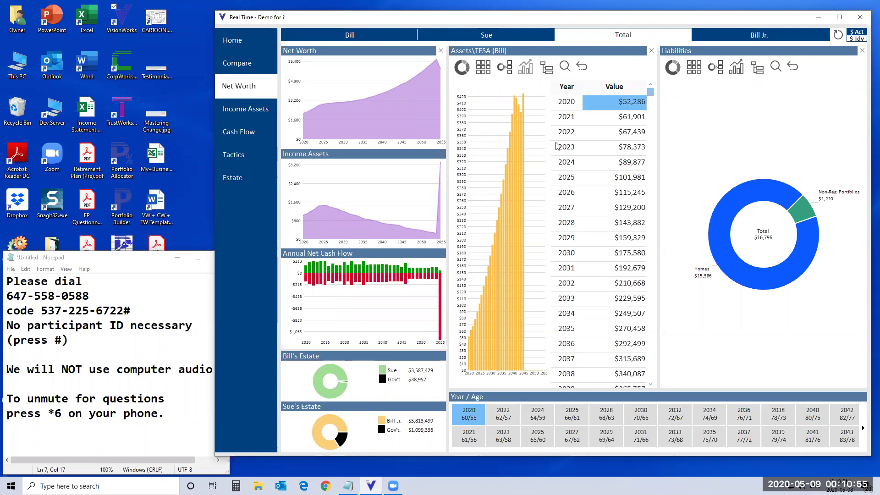
Step: Show Income Assets as a labelled donut and drill into Pension Plans
{"action": "left_click", "coordinate": [239, 114]}
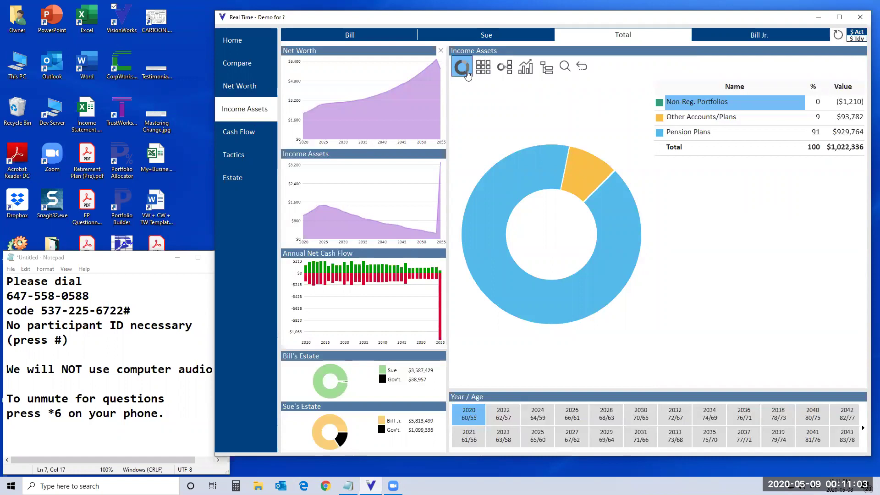
{"action": "left_click", "coordinate": [581, 67]}
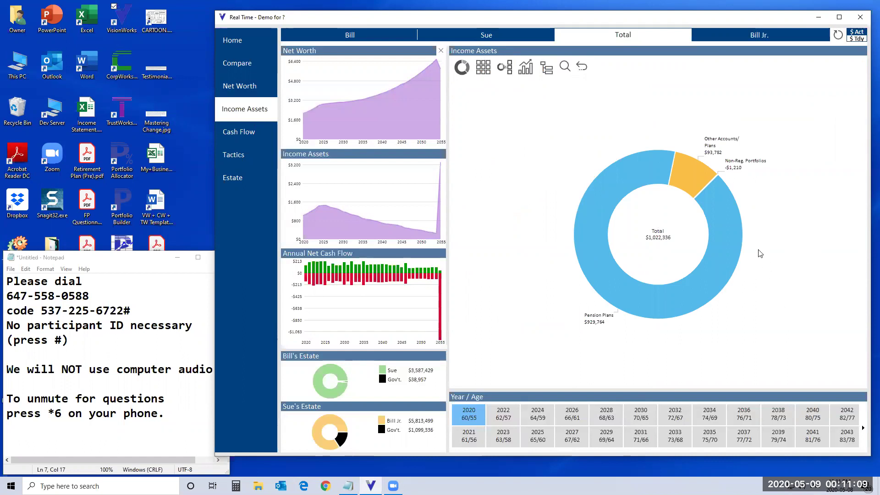
{"action": "left_click", "coordinate": [631, 295]}
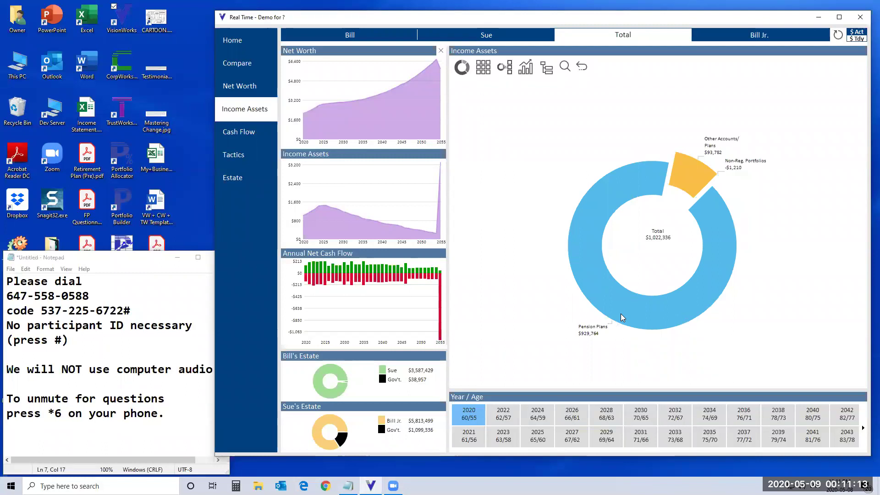
{"action": "left_click", "coordinate": [621, 314]}
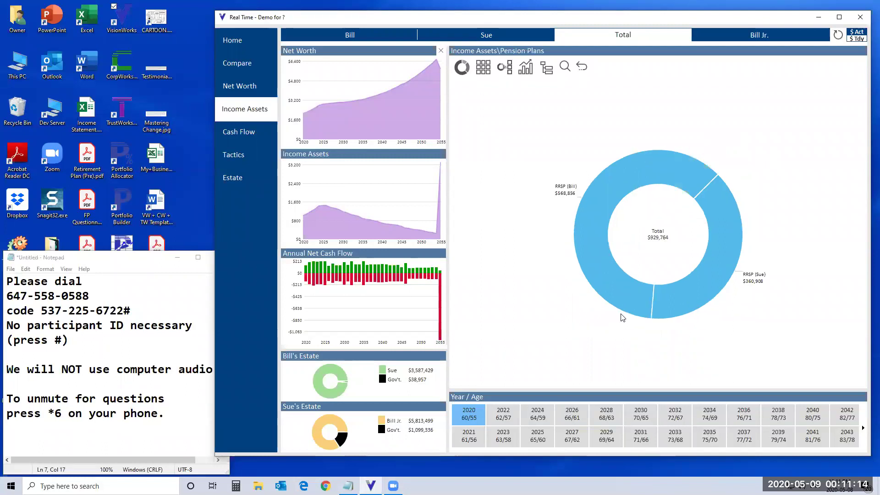
Step: Review the first RRSP's beneficiaries and yearly contributions, then close its details
{"action": "left_click", "coordinate": [597, 226]}
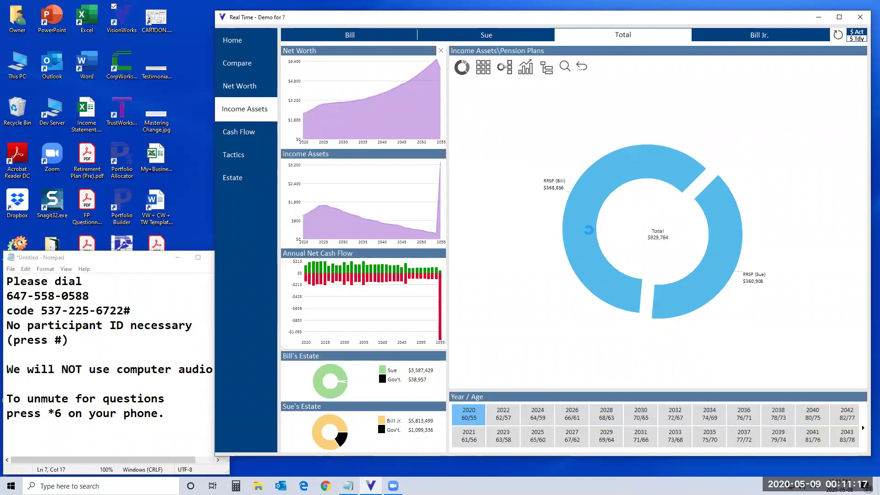
{"action": "left_click", "coordinate": [590, 233]}
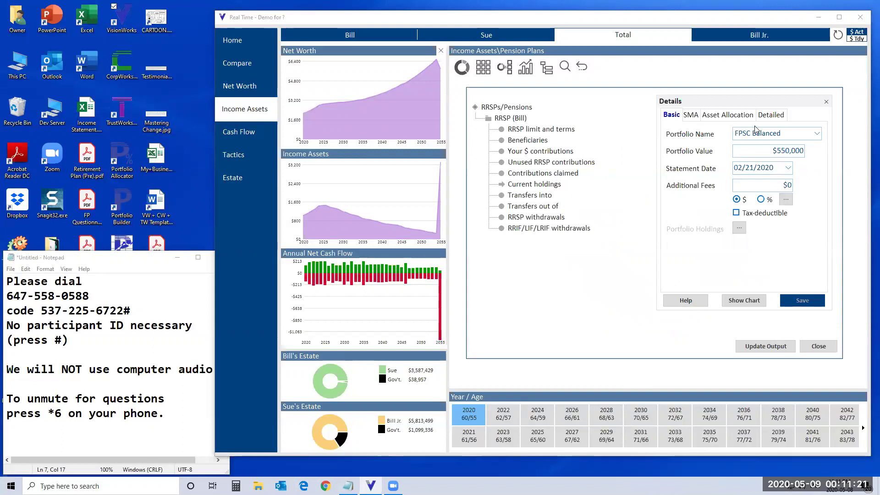
{"action": "left_click", "coordinate": [536, 141]}
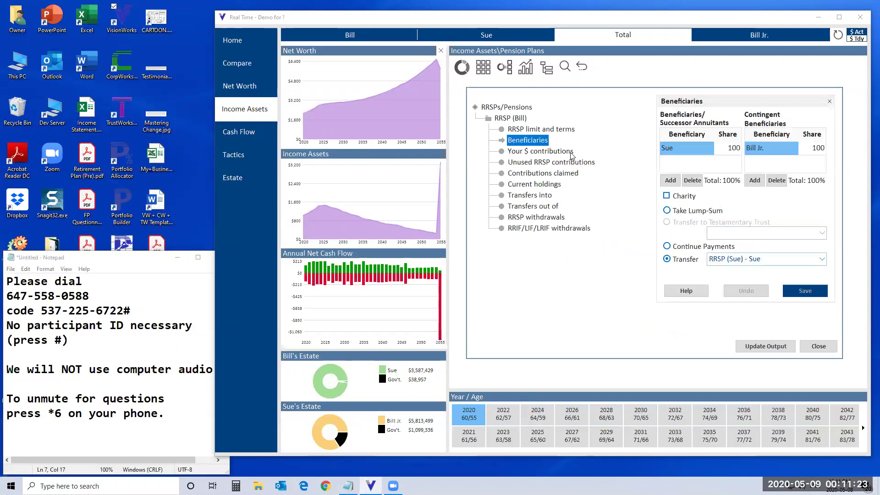
{"action": "left_click", "coordinate": [538, 153]}
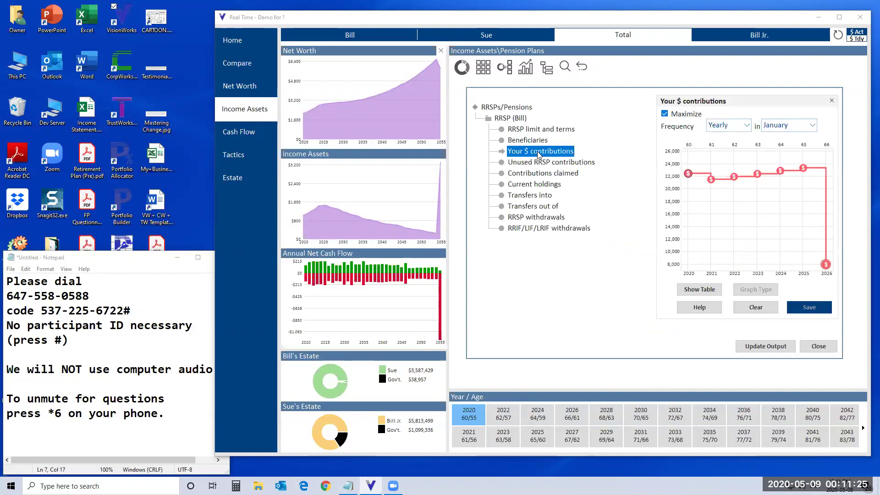
{"action": "left_click", "coordinate": [819, 347]}
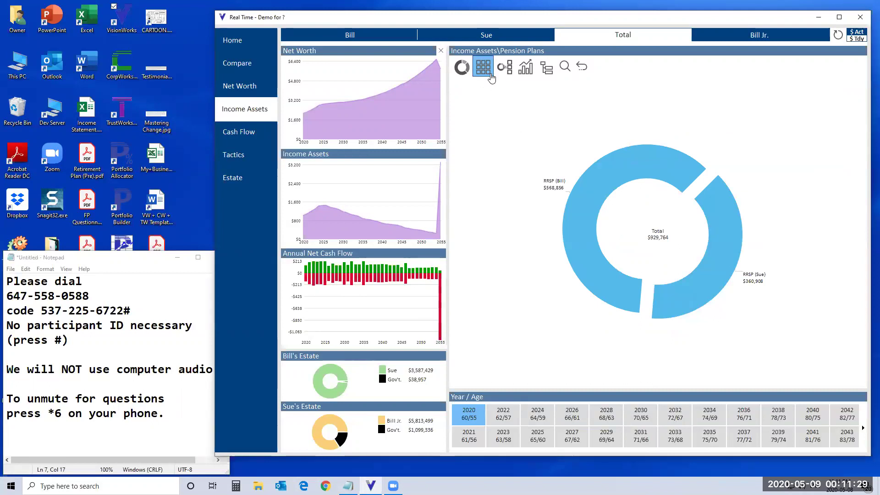
{"action": "left_click", "coordinate": [525, 69]}
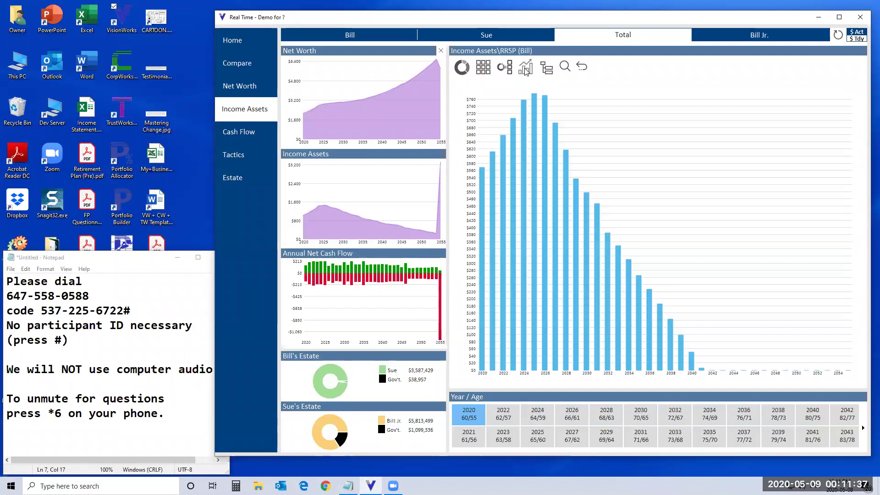
{"action": "mouse_move", "coordinate": [483, 175]}
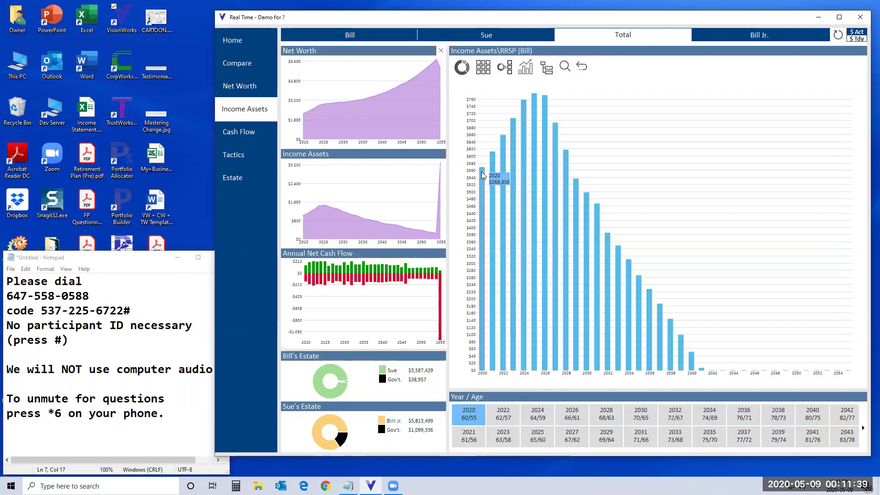
{"action": "mouse_move", "coordinate": [534, 98]}
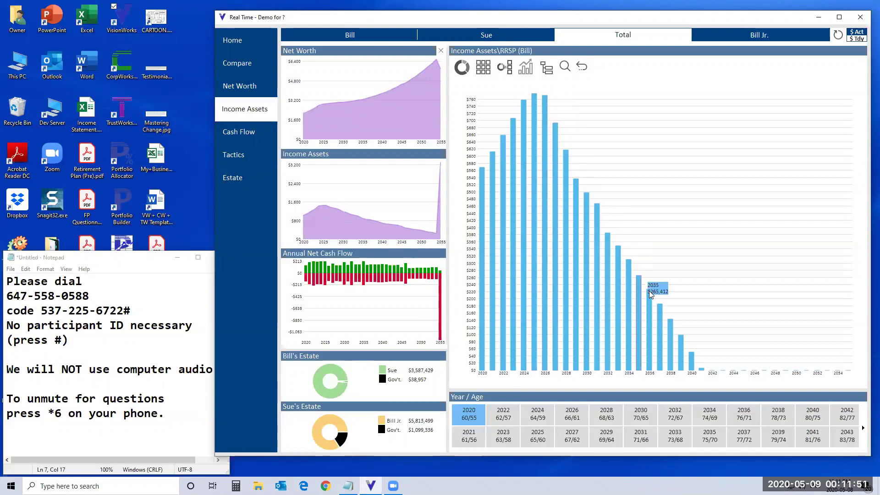
{"action": "mouse_move", "coordinate": [702, 371]}
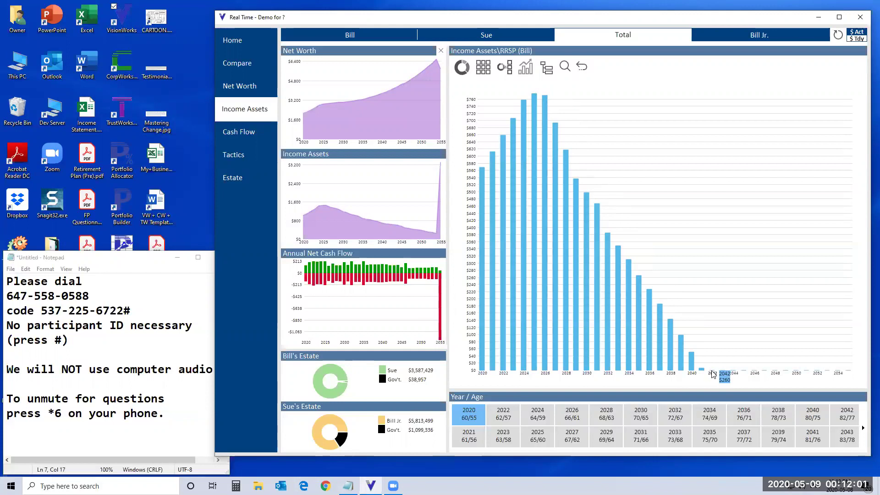
{"action": "left_click", "coordinate": [583, 69]}
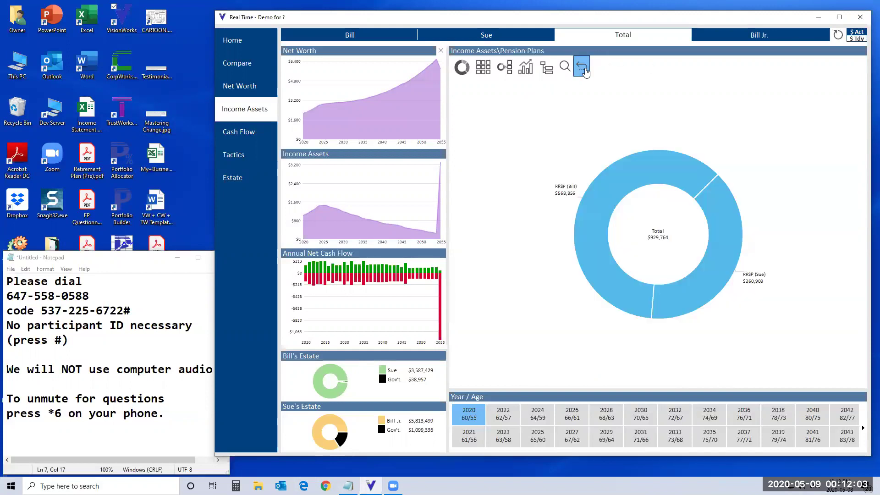
Step: Switch to Cash Flow and drill uses into Lifestyle Expenses, Vacations and the winter vacation expense
{"action": "left_click", "coordinate": [584, 69]}
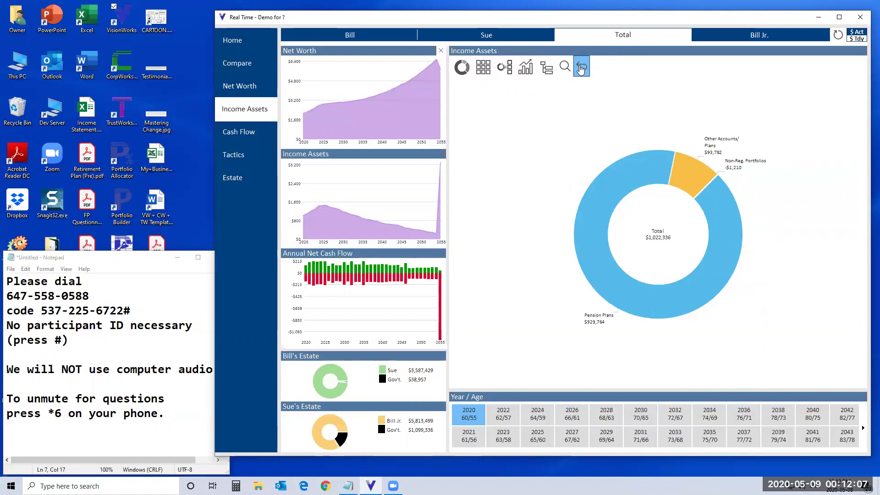
{"action": "left_click", "coordinate": [237, 132]}
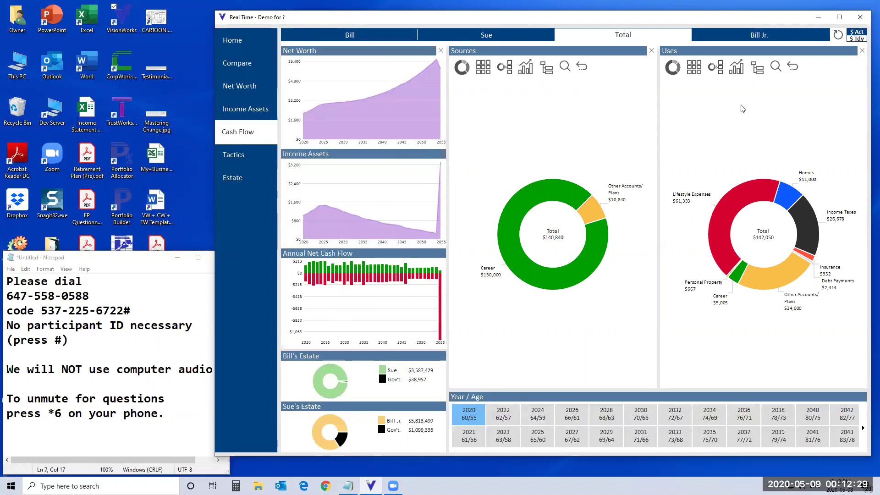
{"action": "left_click", "coordinate": [727, 212]}
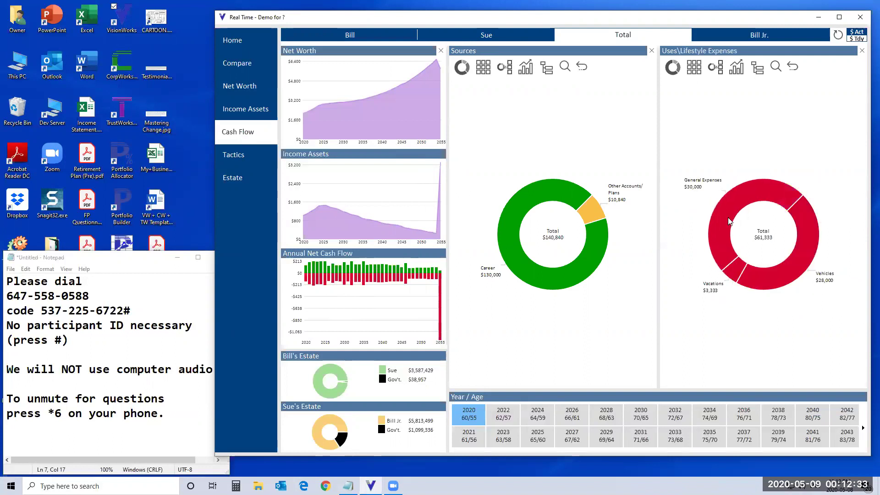
{"action": "left_click", "coordinate": [734, 276]}
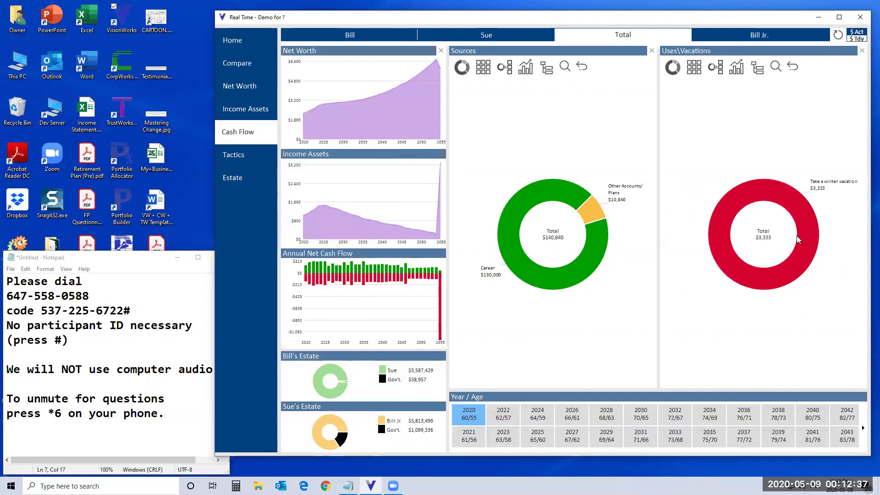
{"action": "left_click", "coordinate": [765, 286]}
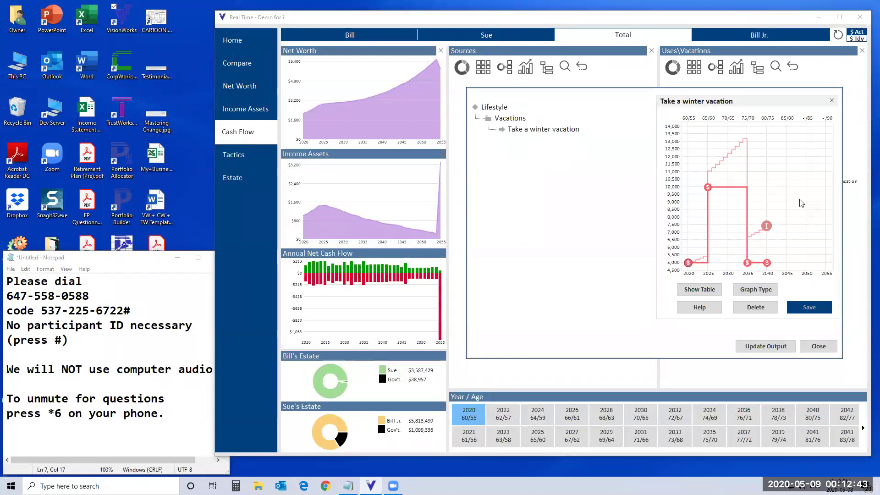
Step: Lower the 2025 winter vacation spending to $5,000, save, and recalculate the plan
{"action": "mouse_move", "coordinate": [708, 191]}
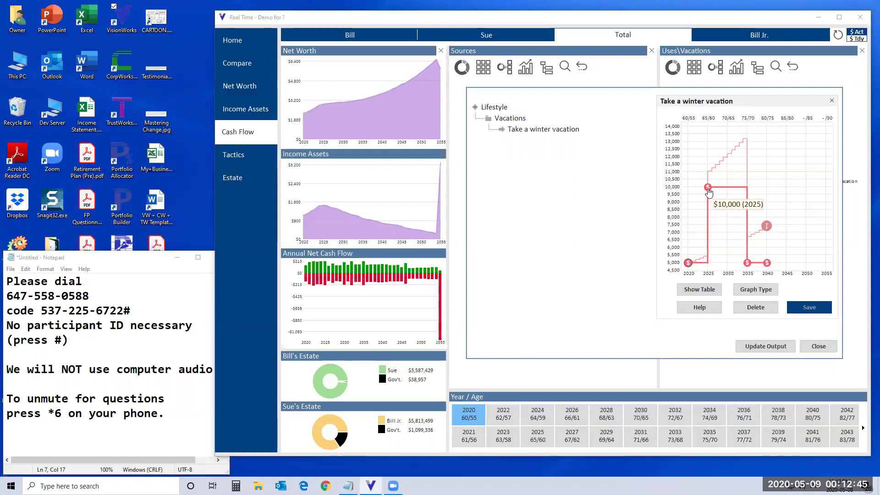
{"action": "left_click_drag", "start_coordinate": [708, 188], "coordinate": [708, 262]}
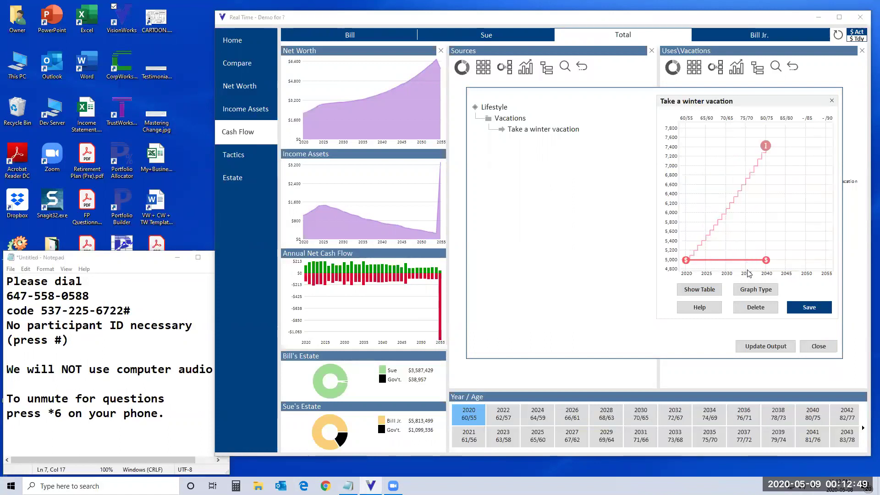
{"action": "left_click", "coordinate": [810, 310]}
{"action": "left_click", "coordinate": [817, 351]}
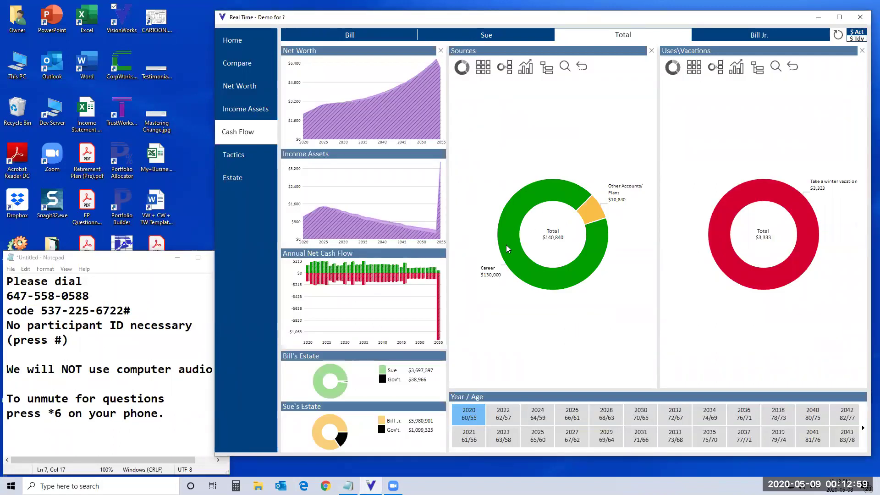
{"action": "mouse_move", "coordinate": [439, 240]}
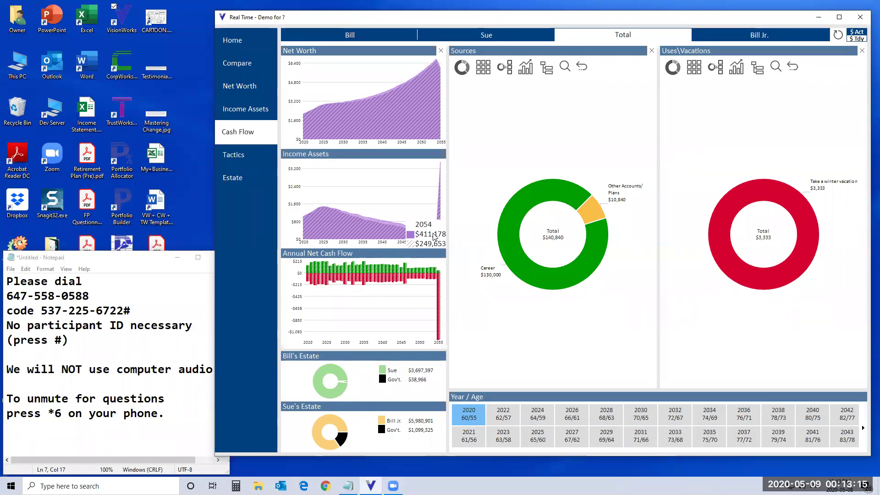
{"action": "left_click", "coordinate": [724, 239]}
Step: Raise vacation spending from 2025 through 2035, dropping back to $5,000 afterward
{"action": "left_click", "coordinate": [706, 261]}
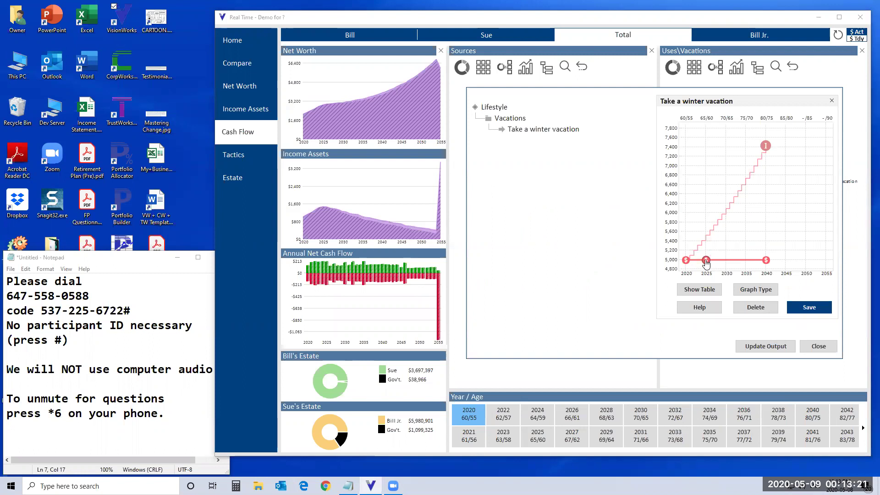
{"action": "left_click_drag", "start_coordinate": [706, 262], "coordinate": [706, 145]}
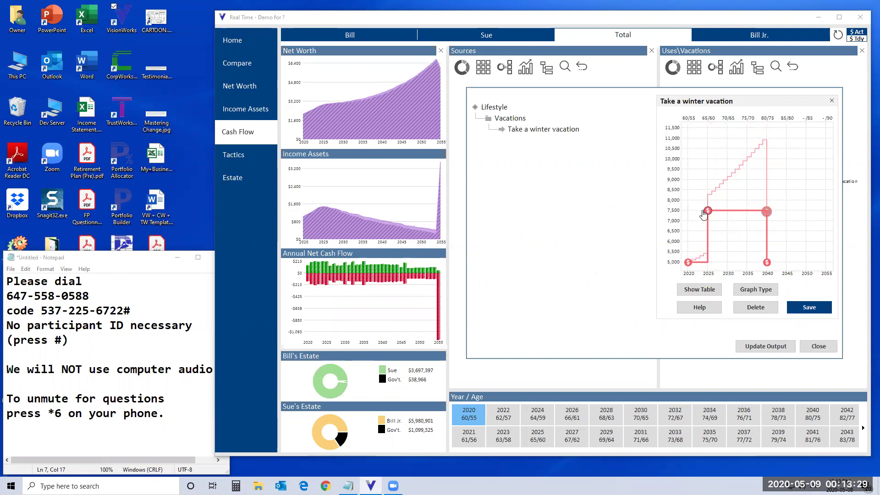
{"action": "mouse_move", "coordinate": [767, 264]}
{"action": "mouse_move", "coordinate": [767, 264]}
{"action": "left_mouse_down"}
{"action": "mouse_move", "coordinate": [766, 236]}
{"action": "mouse_move", "coordinate": [747, 213]}
{"action": "left_mouse_up"}
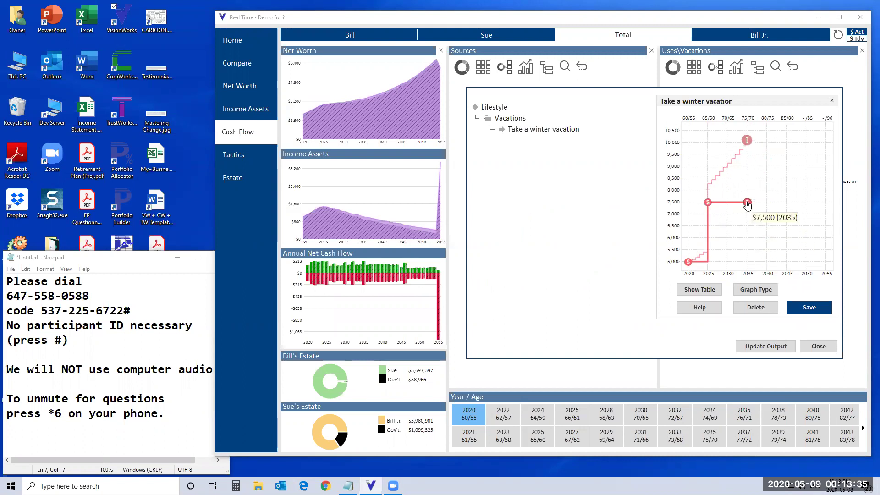
{"action": "left_click", "coordinate": [748, 264]}
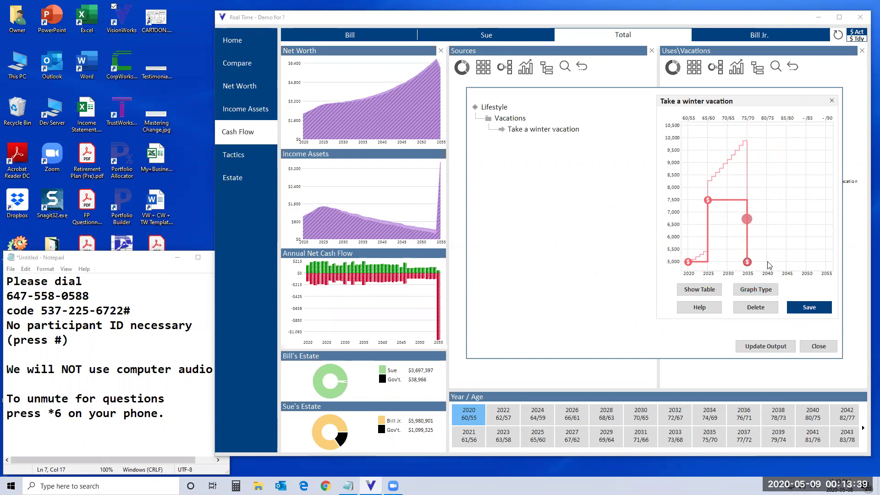
Step: Add a 2040 point to the vacation spending, save, and recalculate the plan
{"action": "left_click", "coordinate": [768, 263]}
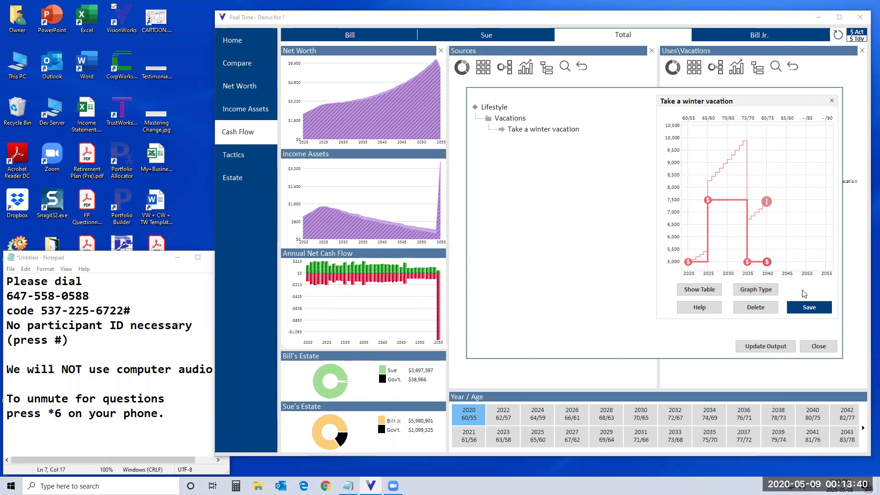
{"action": "left_click", "coordinate": [819, 309]}
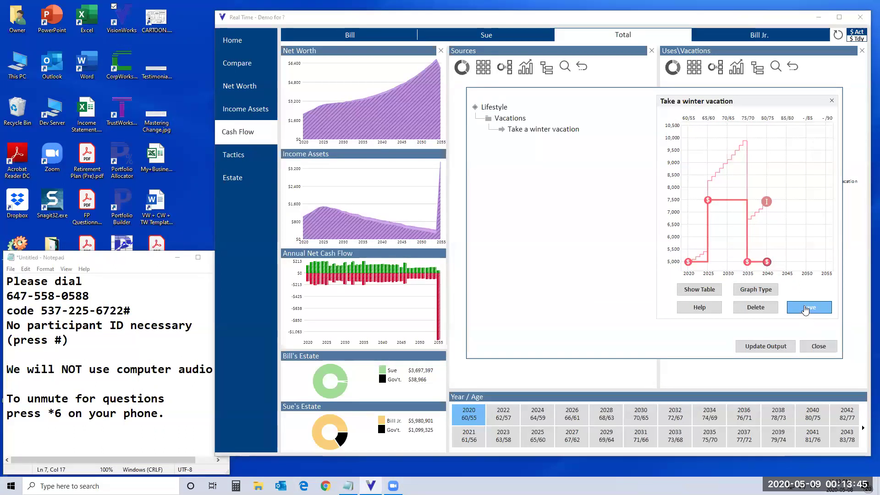
{"action": "left_click", "coordinate": [817, 347]}
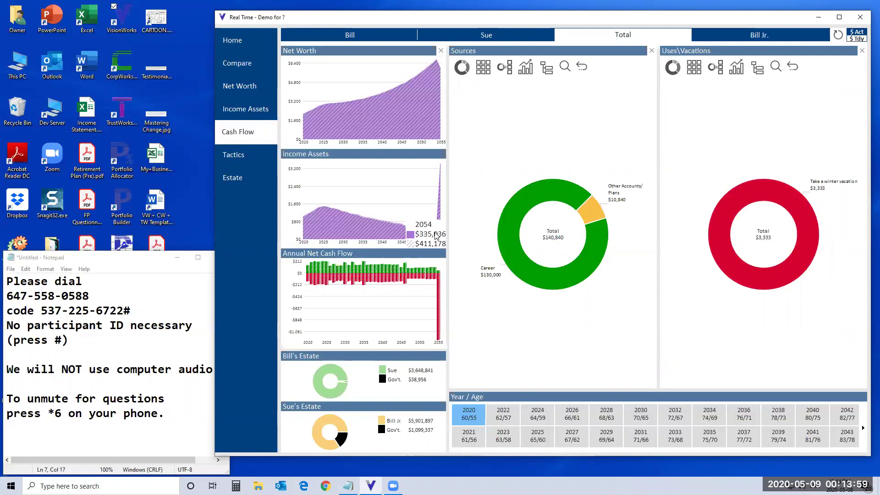
{"action": "left_click", "coordinate": [235, 155]}
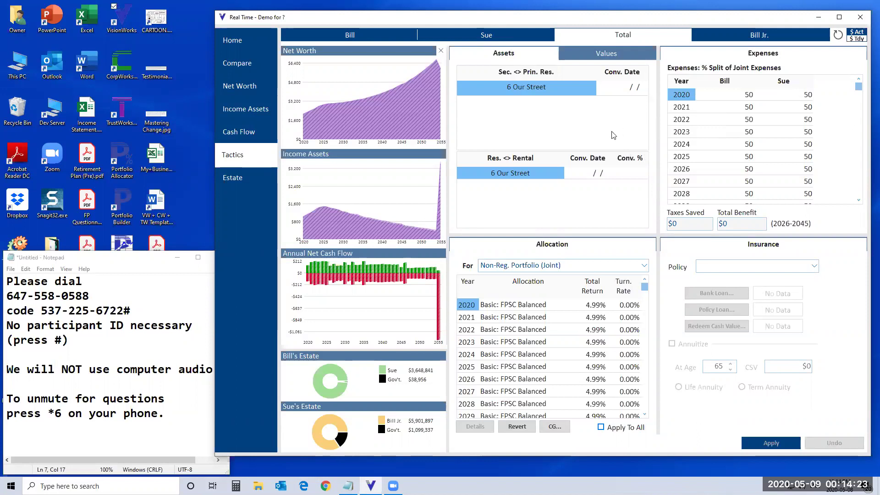
Step: On Bill's tactics, turn off Share CPP/QPP Benefits
{"action": "left_click", "coordinate": [353, 38]}
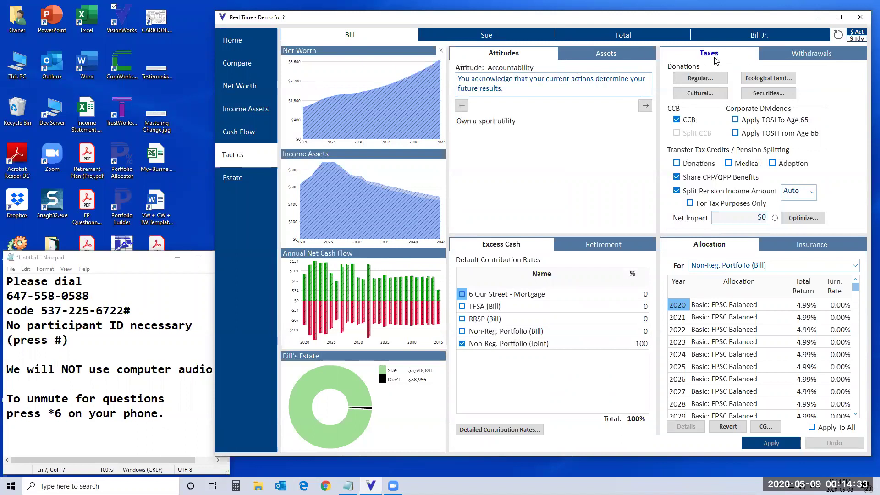
{"action": "left_click", "coordinate": [679, 191]}
Step: Stop splitting the client's pension income and sharing CPP/QPP benefits, then apply to recalculate
{"action": "left_click", "coordinate": [677, 177]}
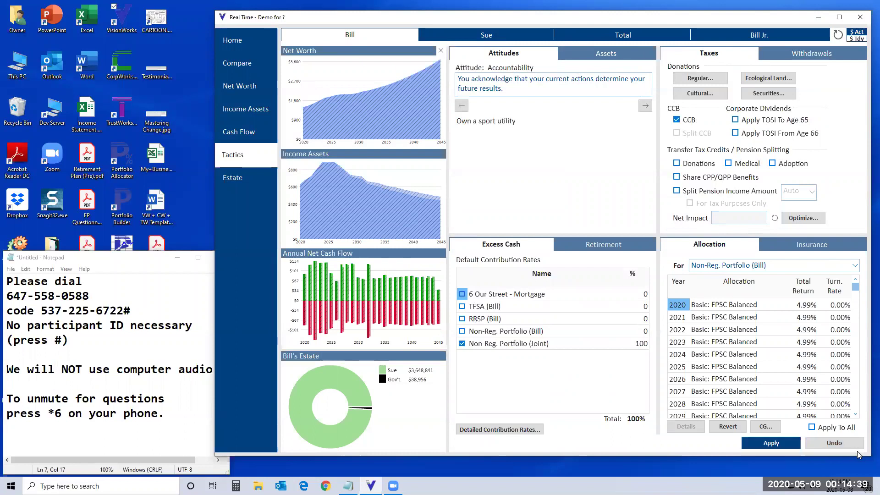
{"action": "left_click", "coordinate": [777, 443]}
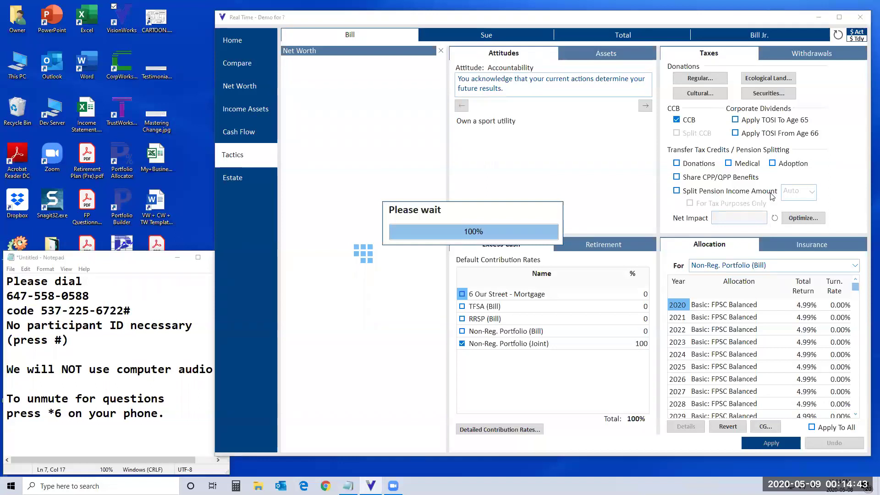
{"action": "mouse_move", "coordinate": [440, 209]}
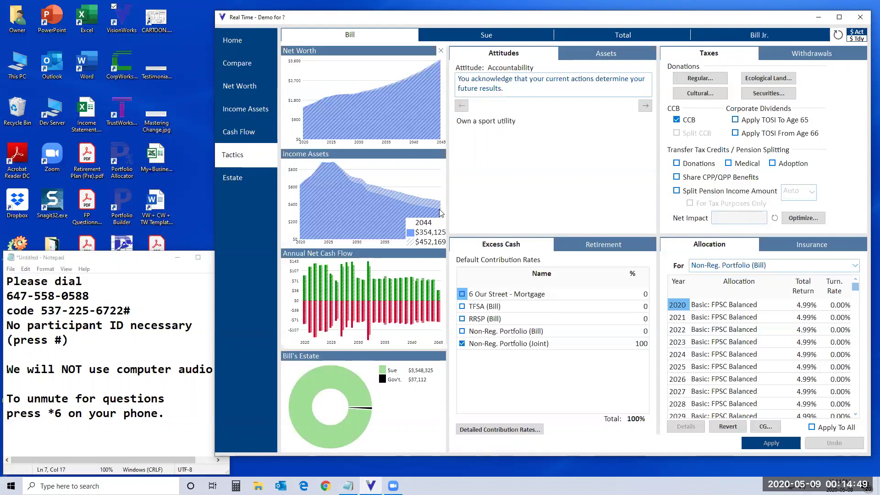
{"action": "left_click", "coordinate": [240, 138]}
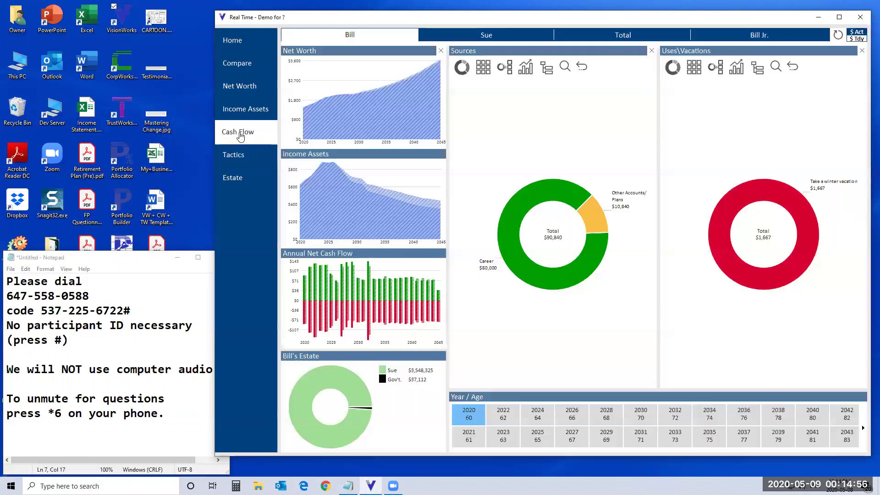
{"action": "left_click", "coordinate": [237, 158]}
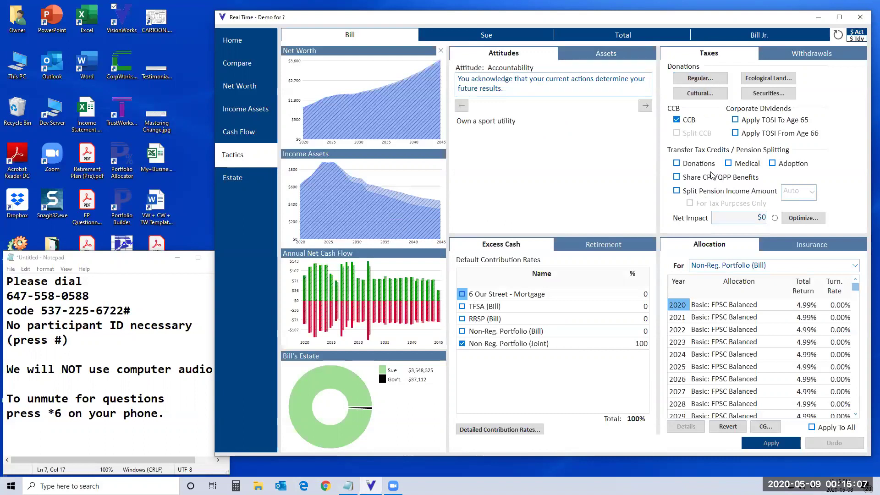
Step: Accept the optimizer's tax-credit and pension-splitting choices ($44,774 net impact) and apply them
{"action": "left_click", "coordinate": [806, 222]}
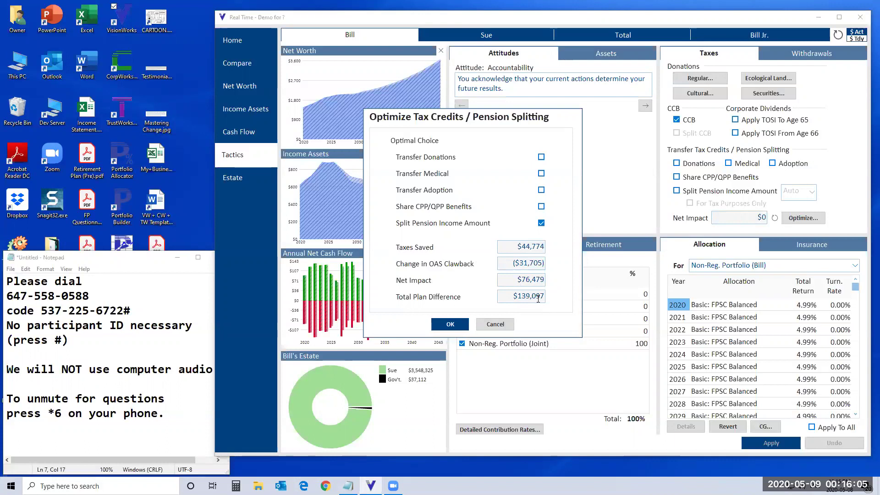
{"action": "left_click", "coordinate": [451, 325]}
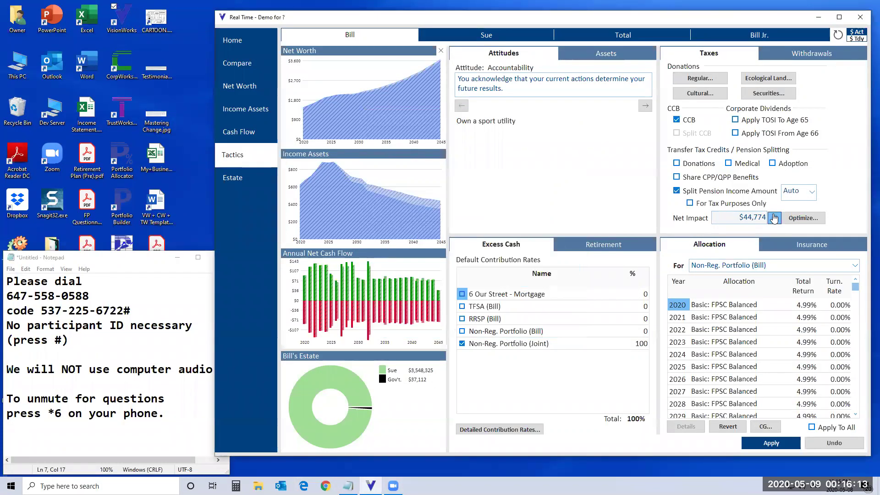
{"action": "left_click", "coordinate": [772, 447]}
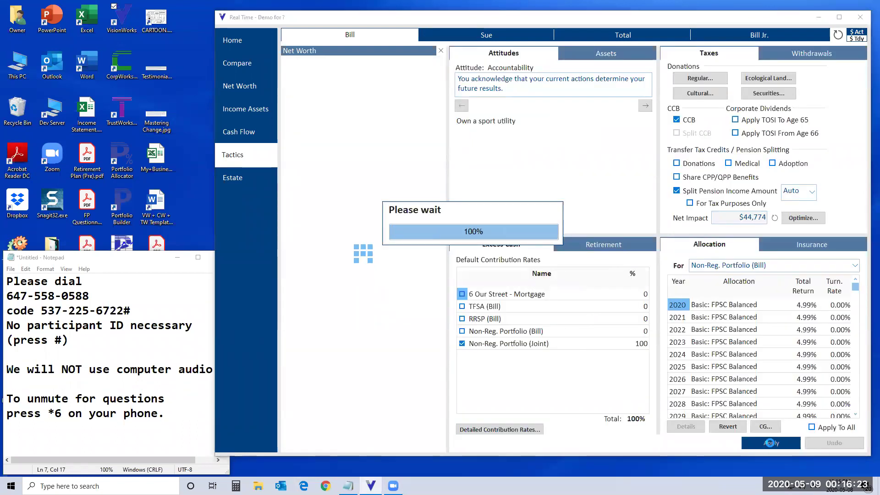
{"action": "mouse_move", "coordinate": [438, 209]}
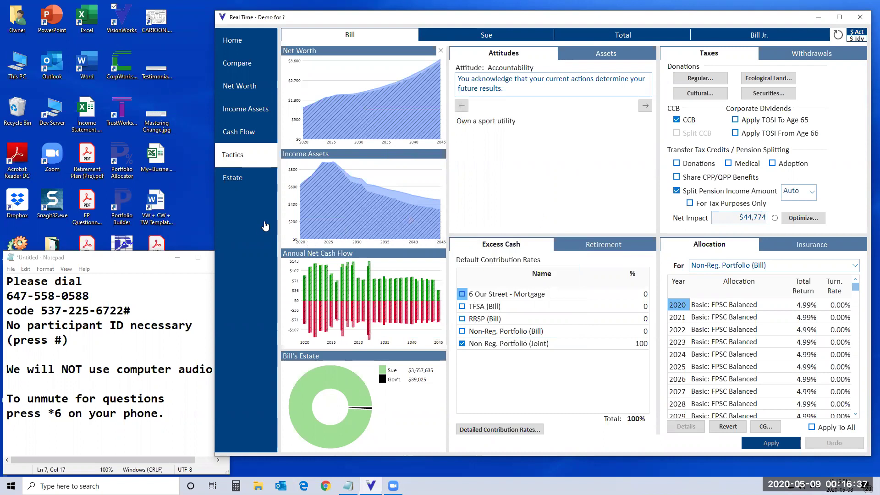
{"action": "left_click", "coordinate": [238, 178]}
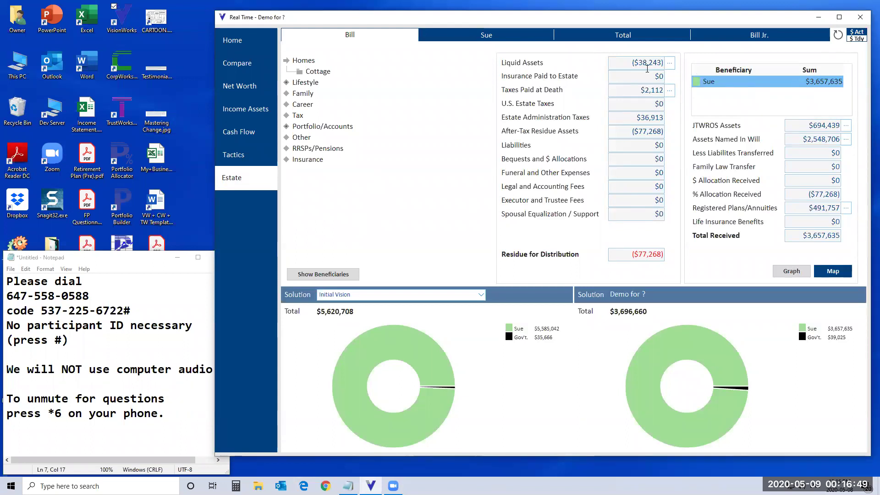
Step: Review the income taxes breakdown for Taxes Paid at Death, then close it
{"action": "left_click", "coordinate": [669, 90]}
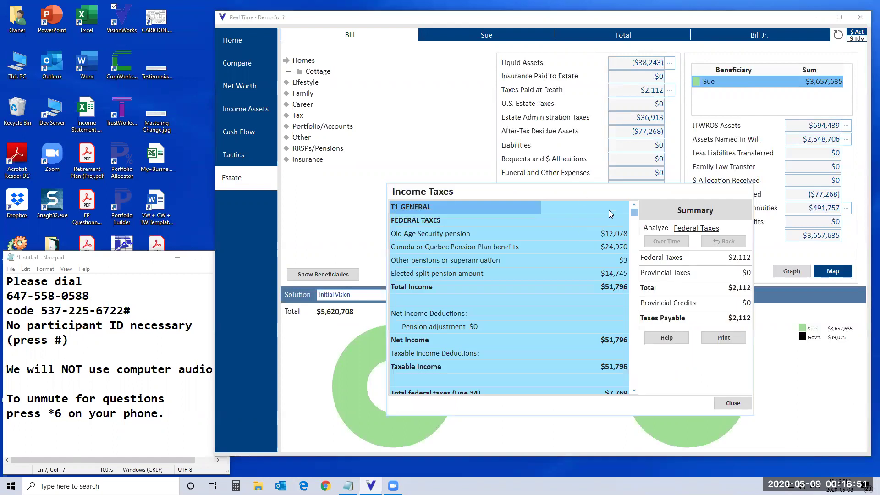
{"action": "left_click", "coordinate": [733, 403]}
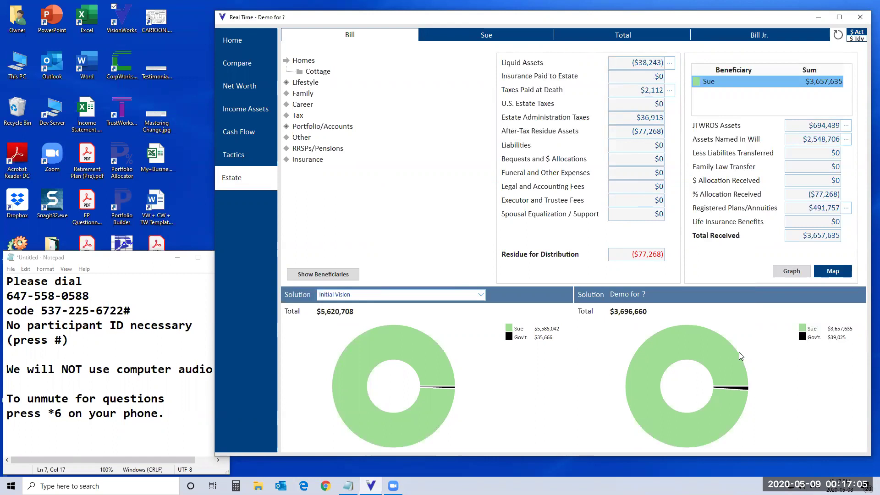
Step: Show beneficiaries by % allocation and open the Cottage's Beneficiaries/Donate/Trusts settings
{"action": "left_click", "coordinate": [313, 280]}
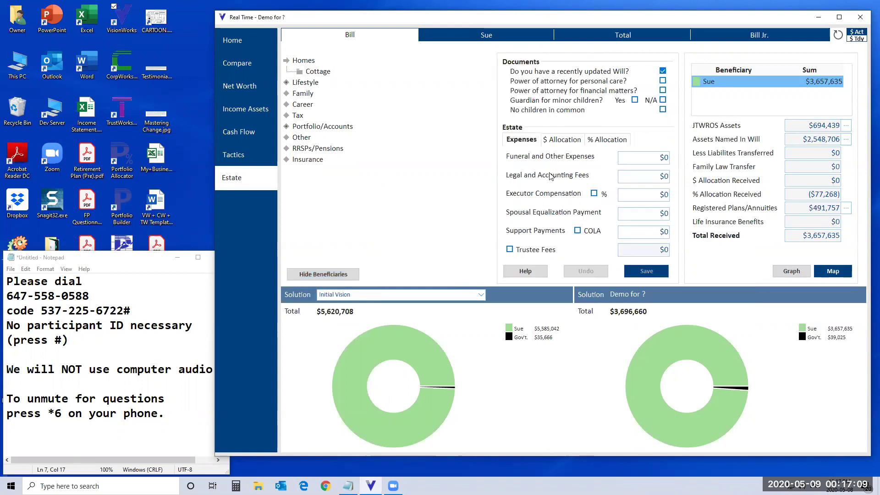
{"action": "left_click", "coordinate": [617, 140]}
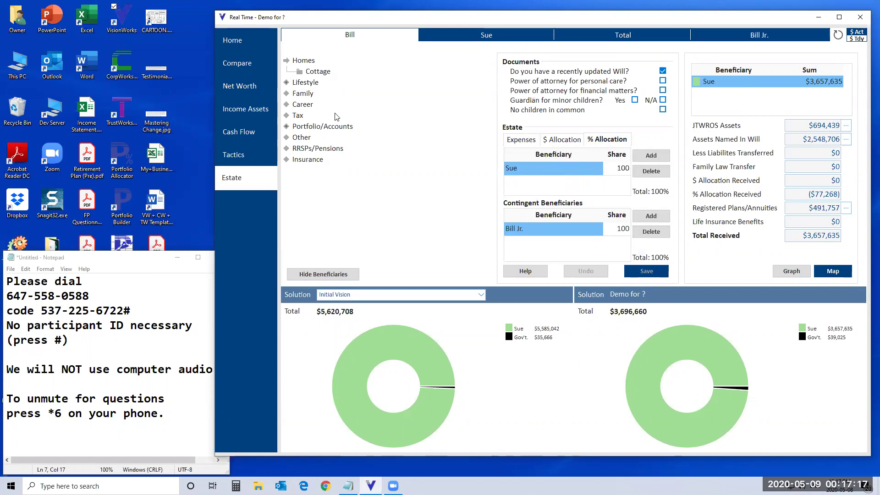
{"action": "left_click", "coordinate": [326, 73]}
{"action": "double_click", "coordinate": [321, 72]}
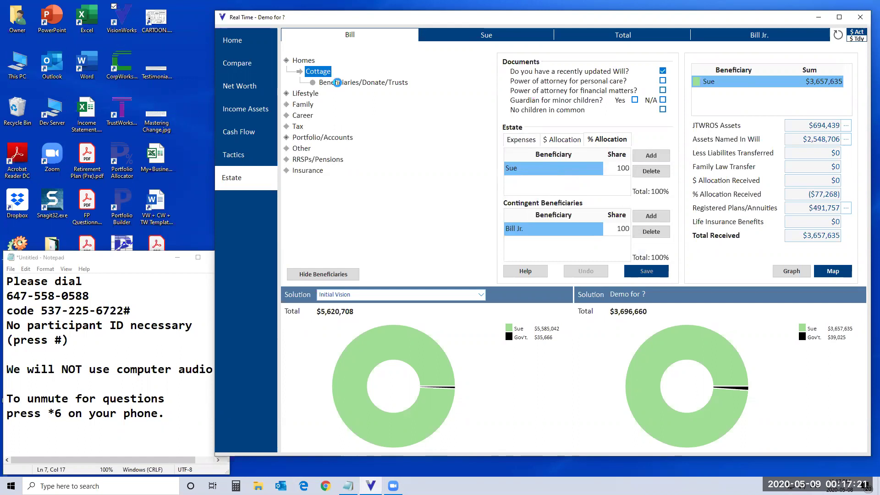
{"action": "left_click", "coordinate": [339, 83]}
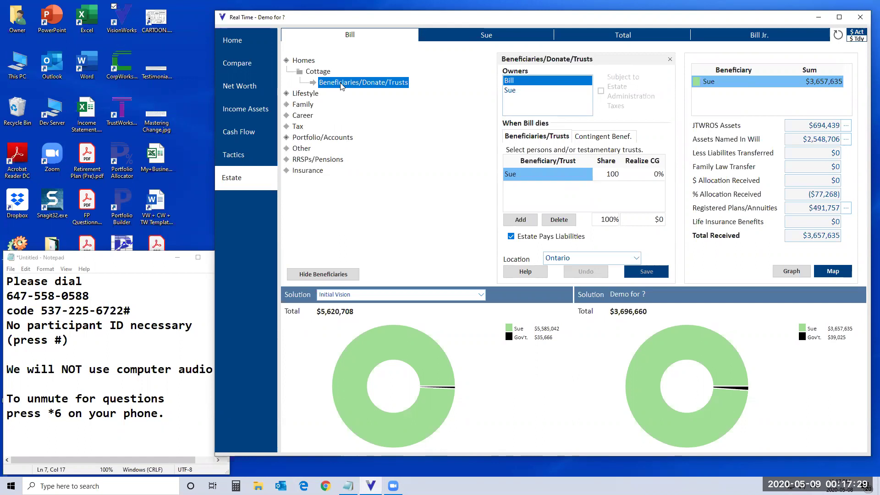
Step: Change the cottage's beneficiary from the spouse to the child, save, and view the spouse's estate
{"action": "left_click", "coordinate": [573, 179]}
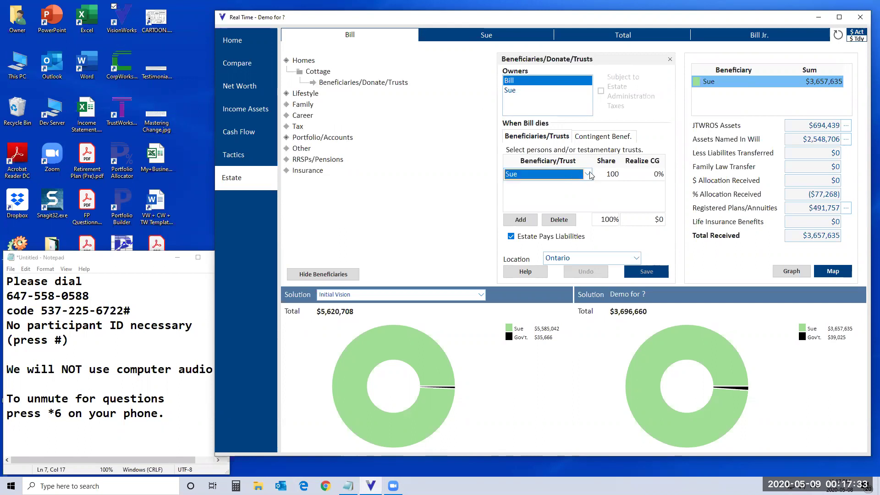
{"action": "left_click", "coordinate": [588, 175]}
{"action": "left_click", "coordinate": [528, 196]}
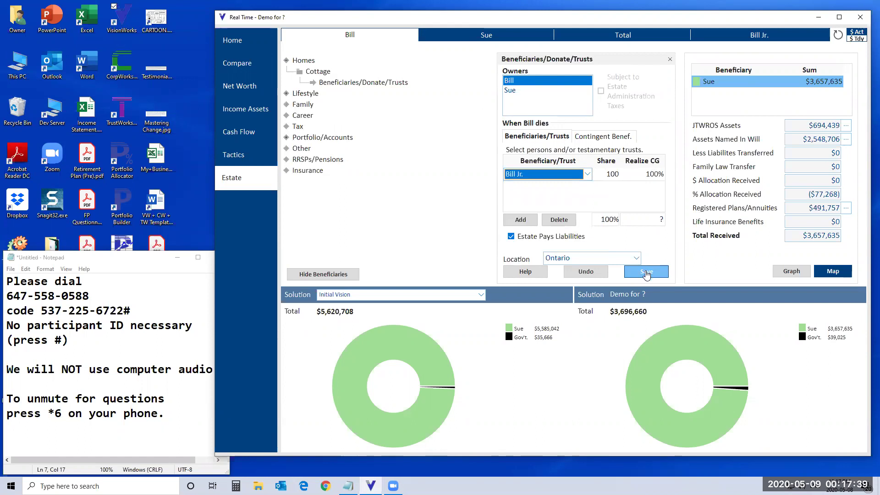
{"action": "left_click", "coordinate": [646, 274]}
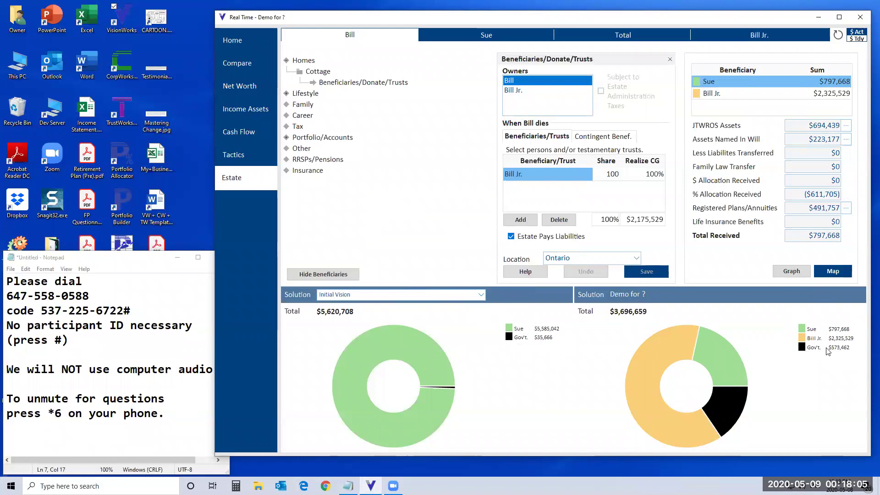
{"action": "left_click", "coordinate": [494, 39]}
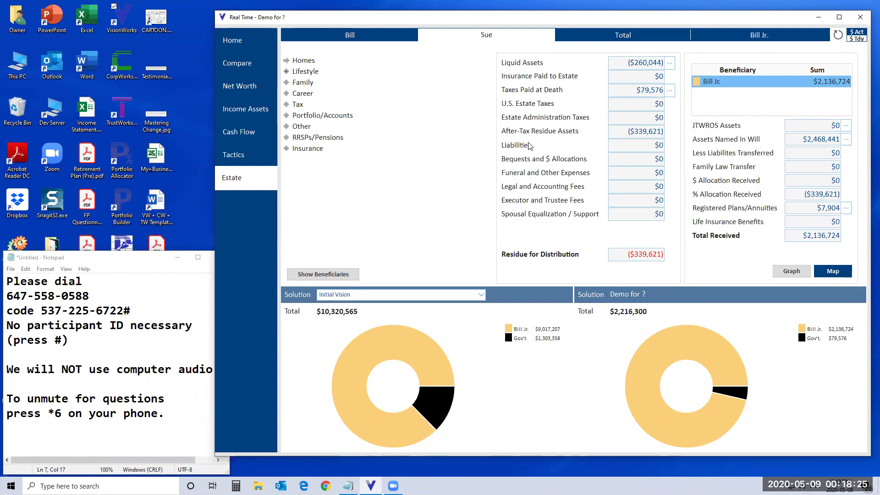
Step: Show the spouse's Cash Flow: $50,000 Career sources against a $1,667 winter vacation use
{"action": "left_click", "coordinate": [239, 132]}
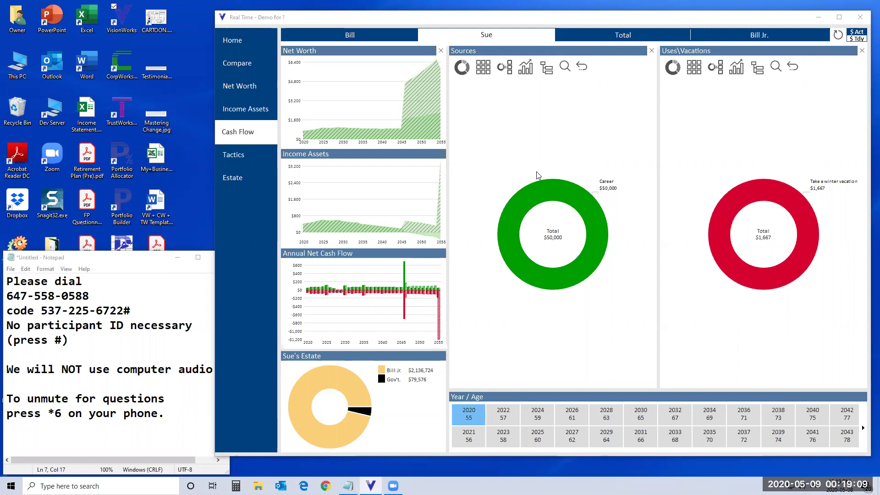
Step: Bring back the Home dashboard showing the 95% retirement spending target for Demo for ?
{"action": "left_click", "coordinate": [488, 117]}
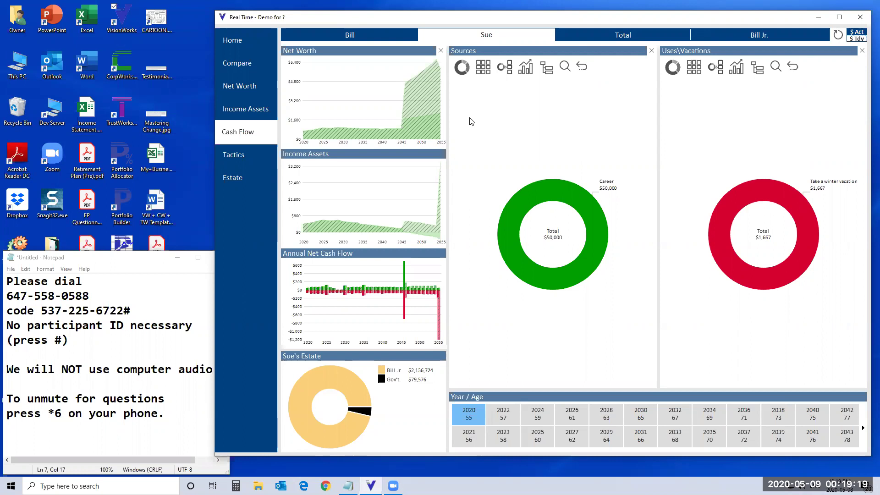
{"action": "left_click", "coordinate": [233, 41]}
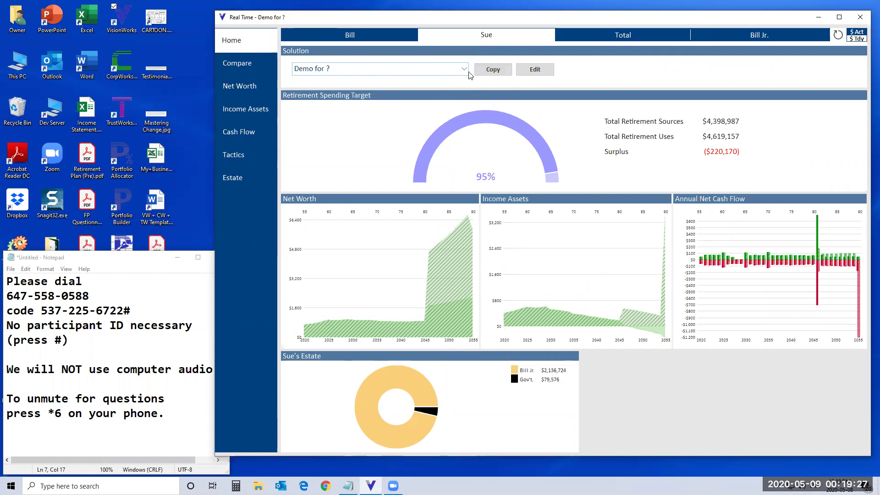
Step: Copy the Demo for ? solution as a new solution named 'Retire Early'
{"action": "left_click", "coordinate": [494, 71]}
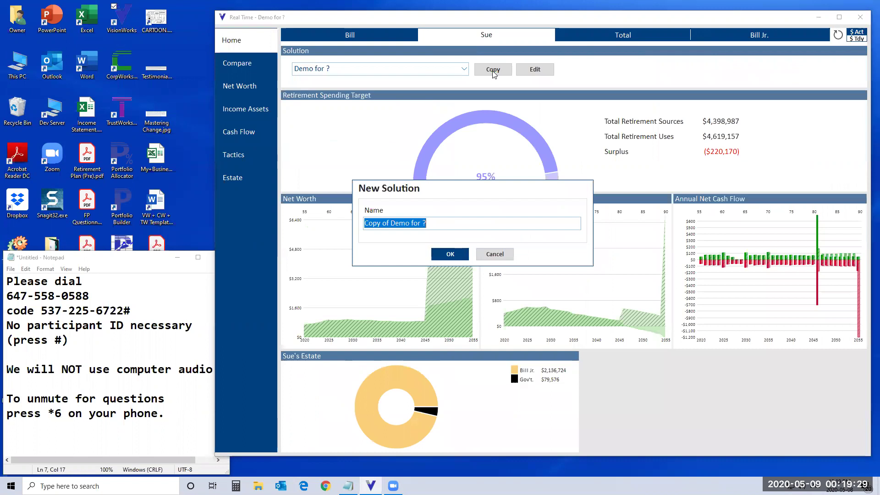
{"action": "type", "text": "Re"}
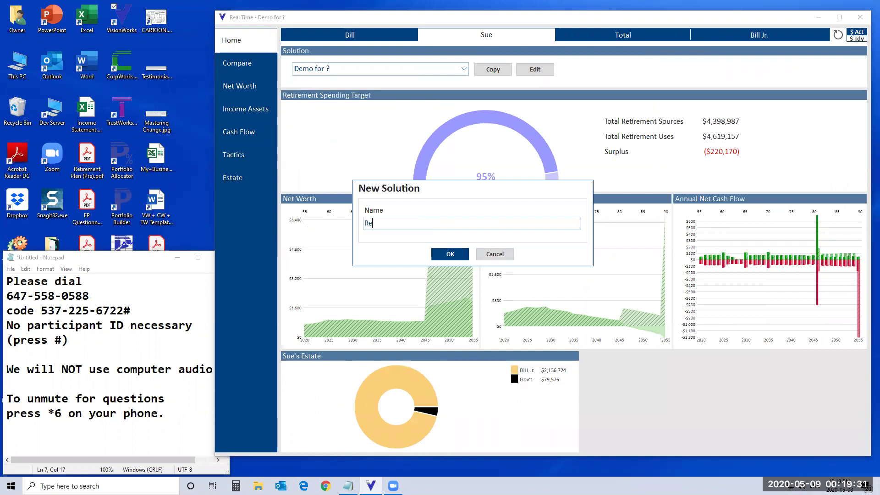
{"action": "type", "text": "tire Early"}
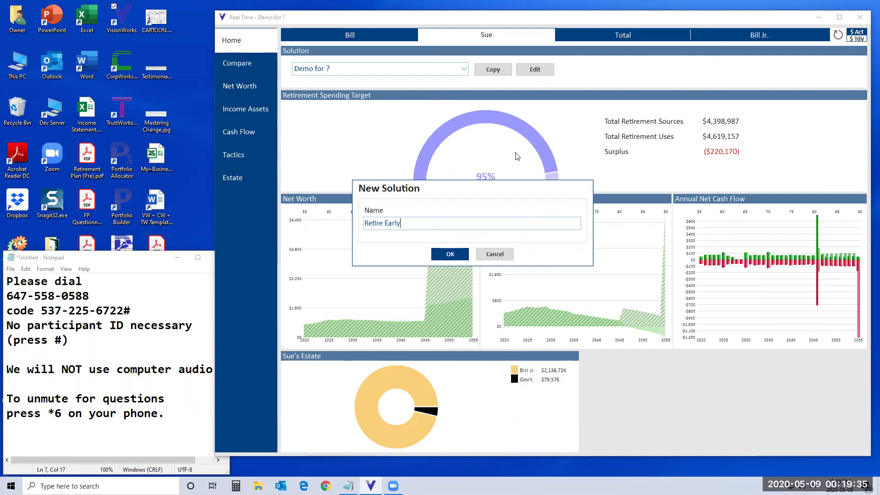
{"action": "left_click", "coordinate": [465, 257]}
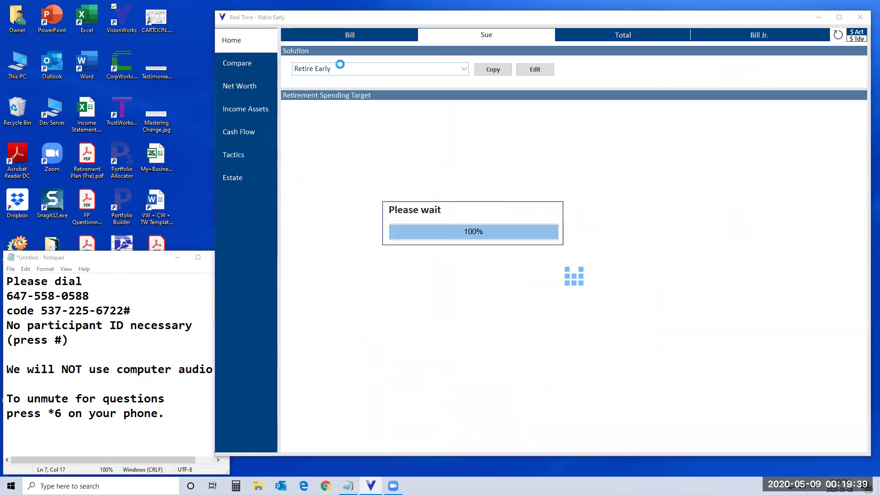
Step: In the household Total cash flow, end the first salary in 2023 instead of 2025
{"action": "left_click", "coordinate": [247, 136]}
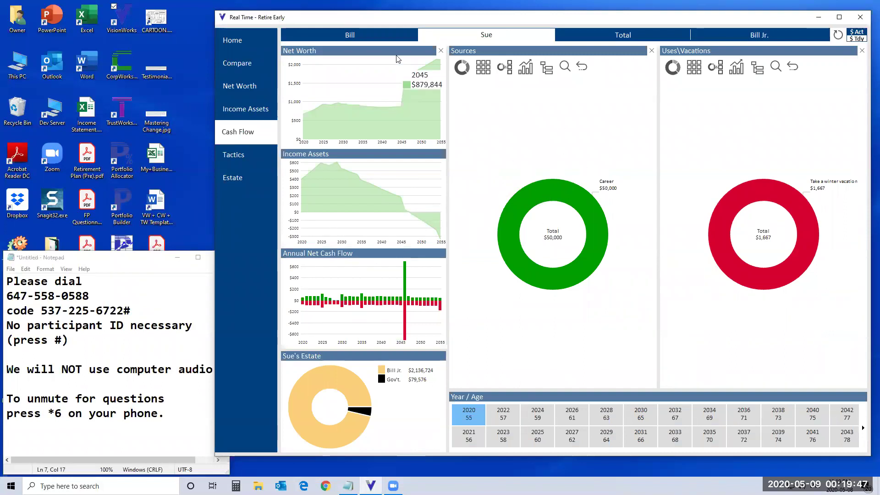
{"action": "left_click", "coordinate": [604, 38]}
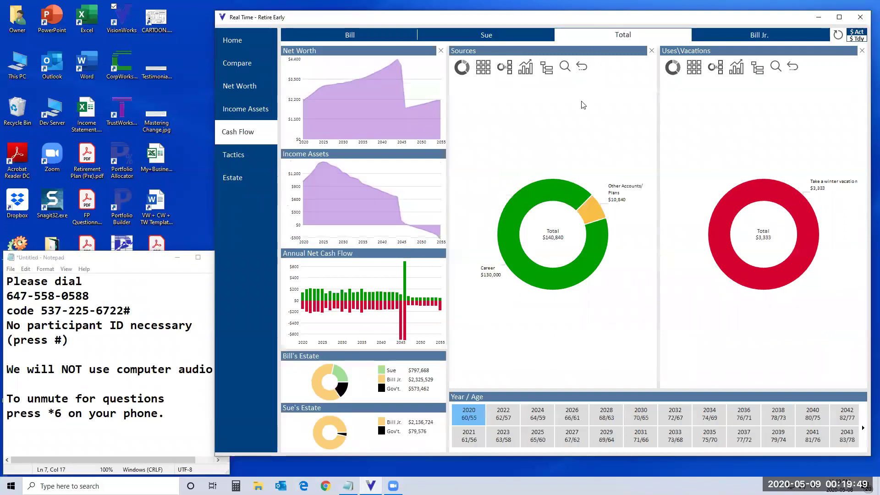
{"action": "left_click", "coordinate": [546, 199]}
{"action": "left_click", "coordinate": [547, 201]}
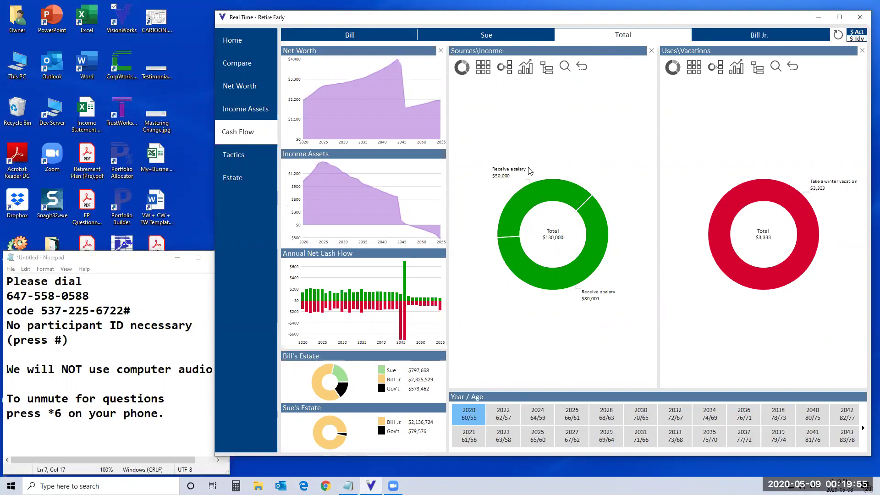
{"action": "left_click", "coordinate": [545, 196]}
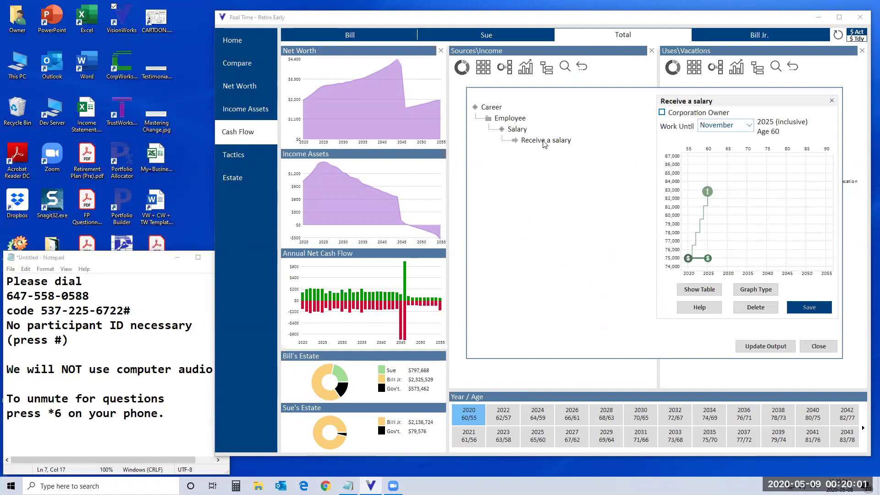
{"action": "mouse_move", "coordinate": [708, 260]}
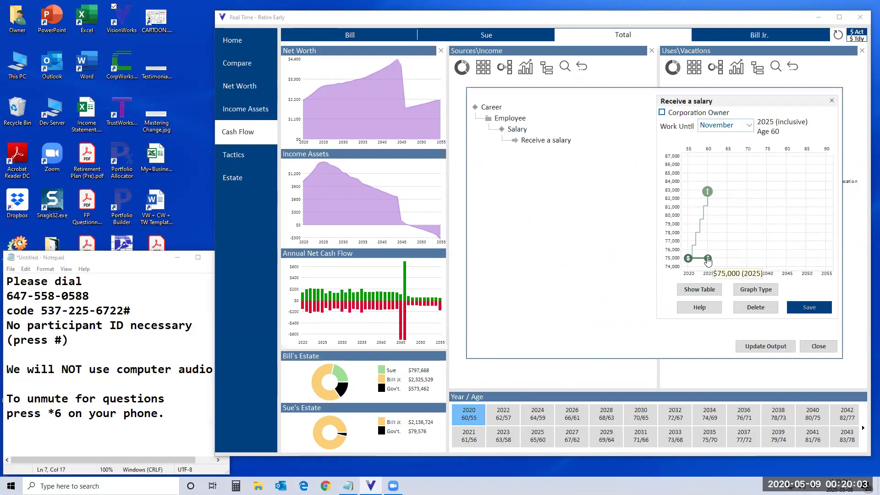
{"action": "left_click_drag", "start_coordinate": [708, 260], "coordinate": [700, 257]}
{"action": "left_click", "coordinate": [808, 308]}
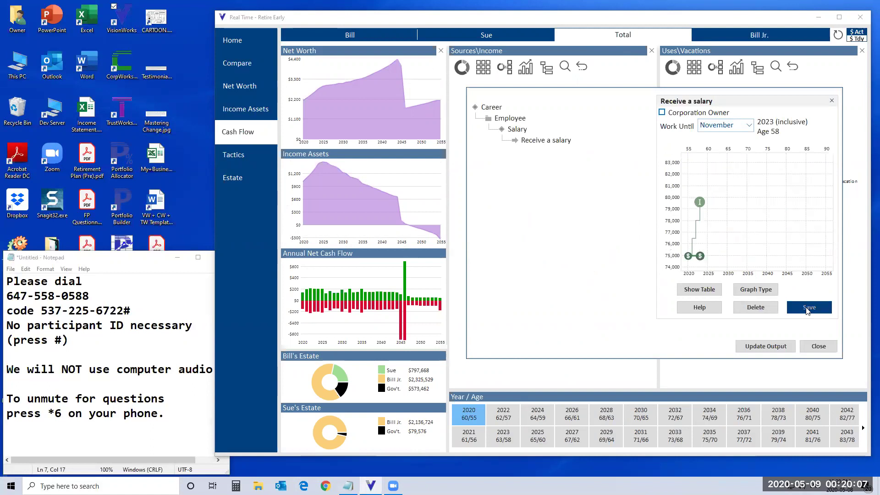
{"action": "left_click", "coordinate": [808, 349]}
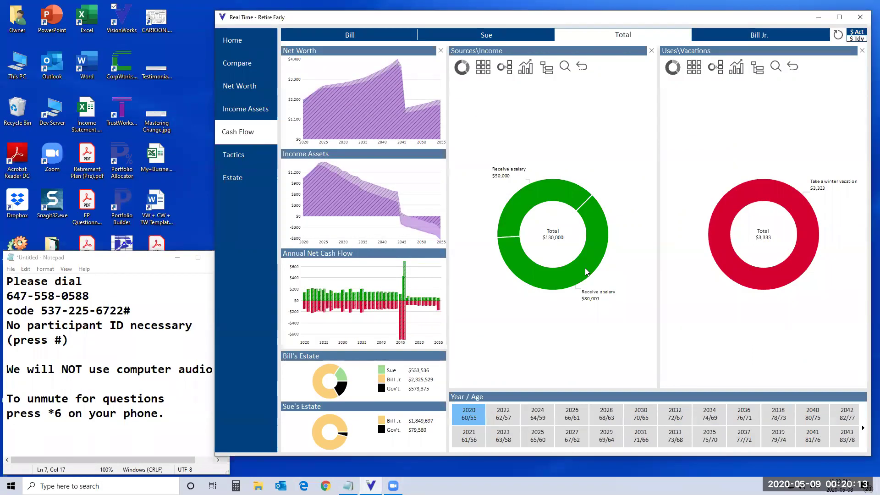
Step: End the second salary in 2024 instead of 2025 and save the change
{"action": "left_click", "coordinate": [585, 271]}
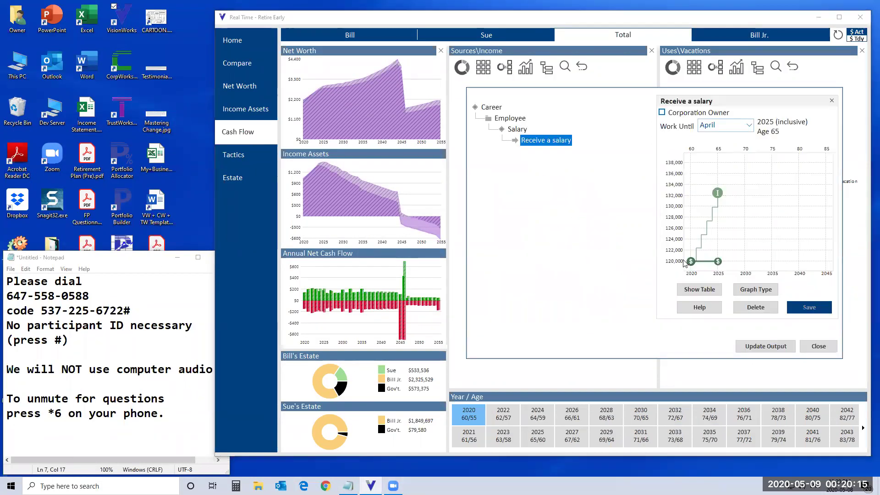
{"action": "mouse_move", "coordinate": [716, 265]}
{"action": "left_click_drag", "start_coordinate": [717, 265], "coordinate": [710, 266]}
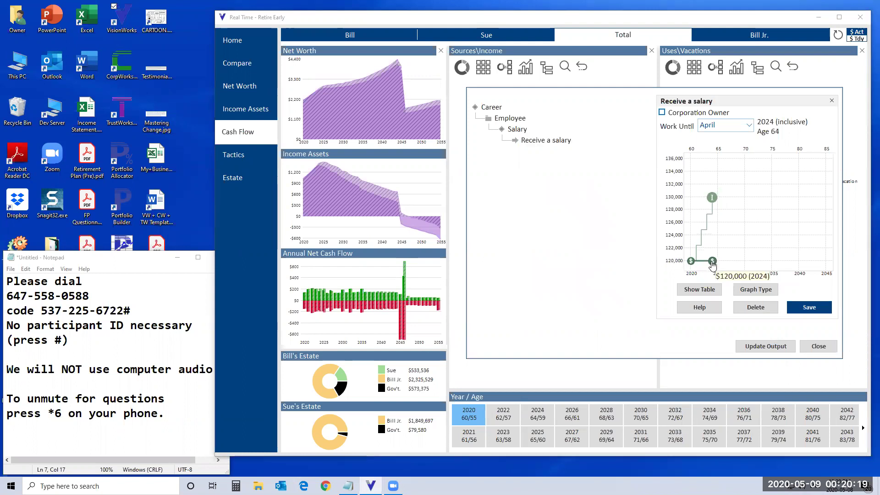
{"action": "left_click", "coordinate": [806, 308]}
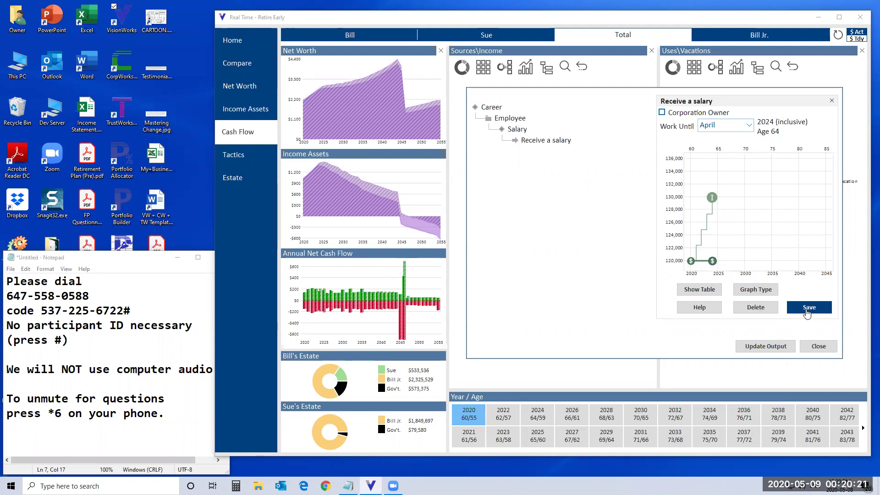
{"action": "left_click", "coordinate": [819, 346]}
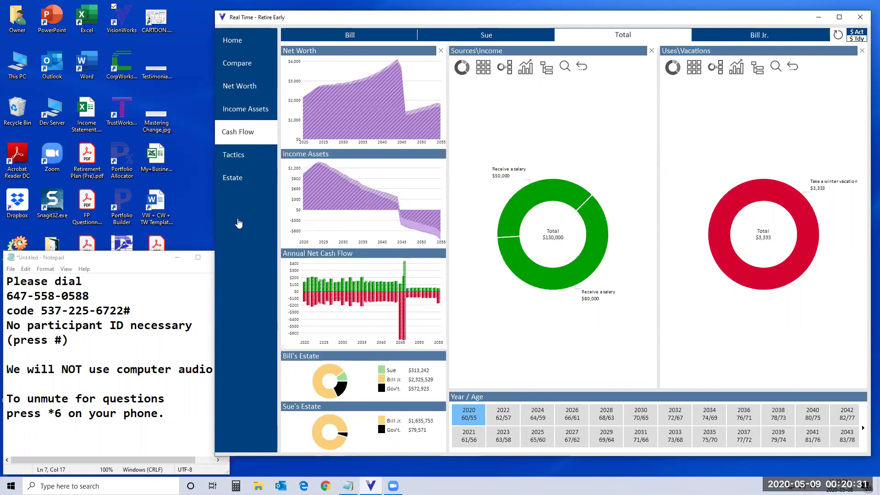
{"action": "left_click", "coordinate": [235, 68]}
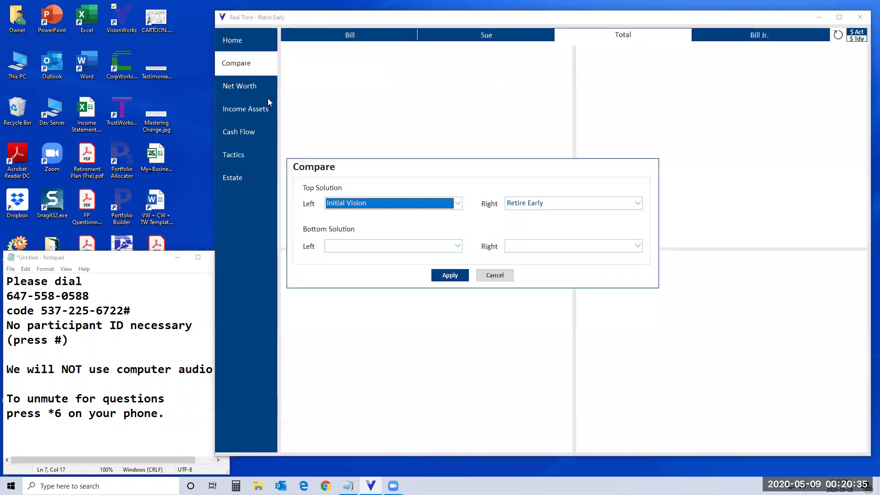
Step: Set the top-left comparison panel to Demo for ? beside Retire Early and apply
{"action": "left_click", "coordinate": [457, 204]}
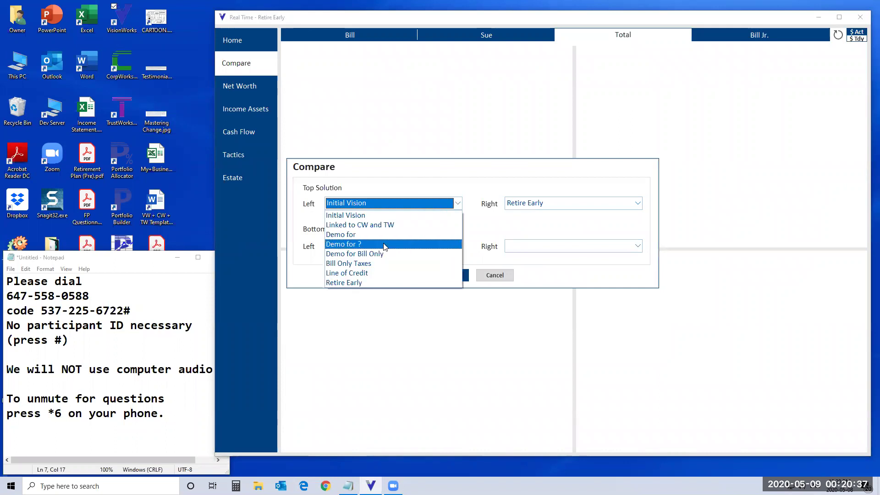
{"action": "left_click", "coordinate": [354, 245]}
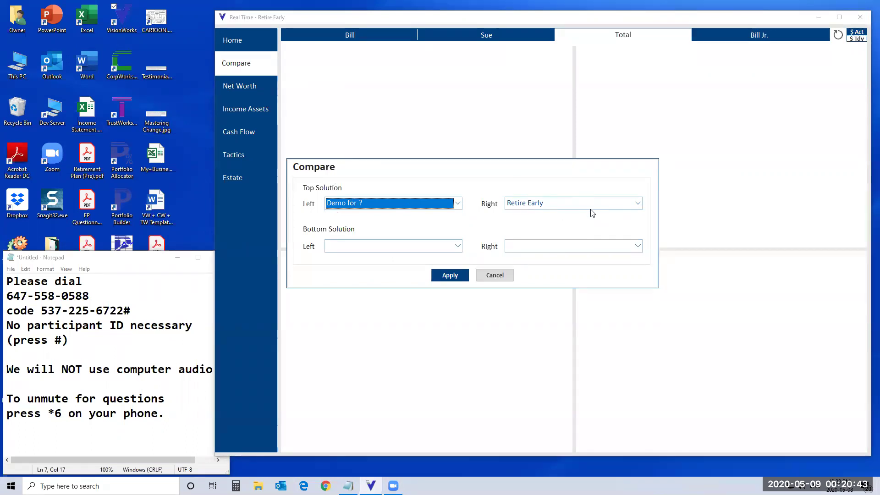
{"action": "left_click", "coordinate": [457, 276]}
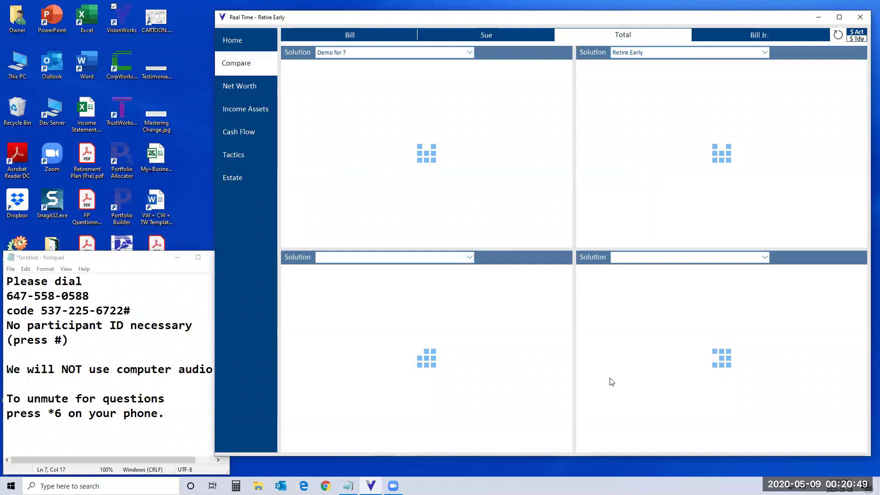
Step: Compare both plans' Income Assets charts, with Retire Early sinking to ($840,575) by 2055, then restore the window
{"action": "mouse_move", "coordinate": [405, 119]}
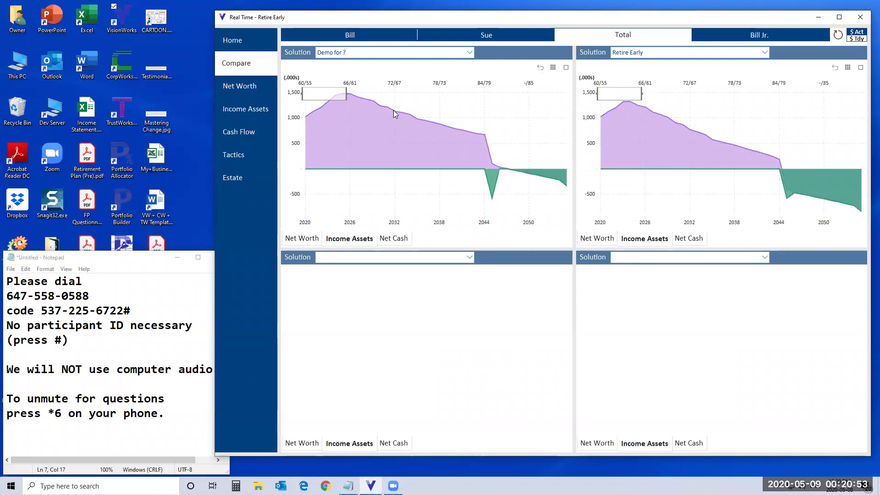
{"action": "mouse_move", "coordinate": [373, 151]}
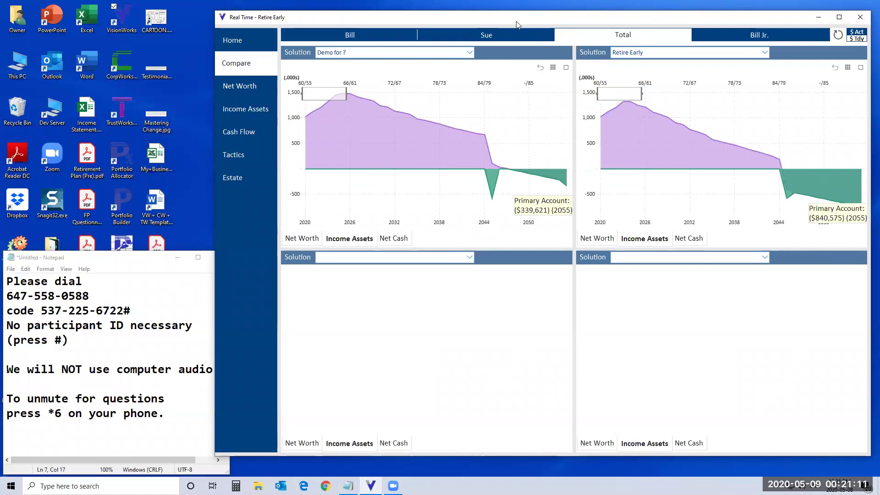
{"action": "left_click_drag", "start_coordinate": [519, 22], "coordinate": [462, 22]}
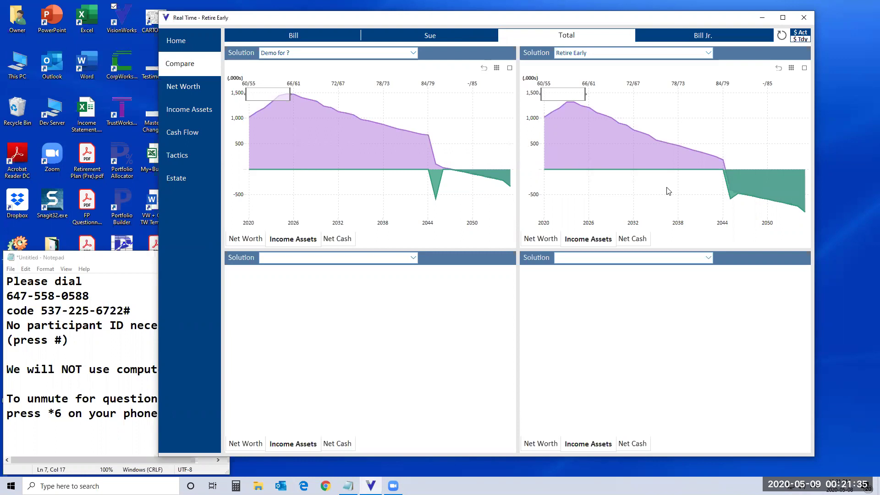
{"action": "mouse_move", "coordinate": [397, 136]}
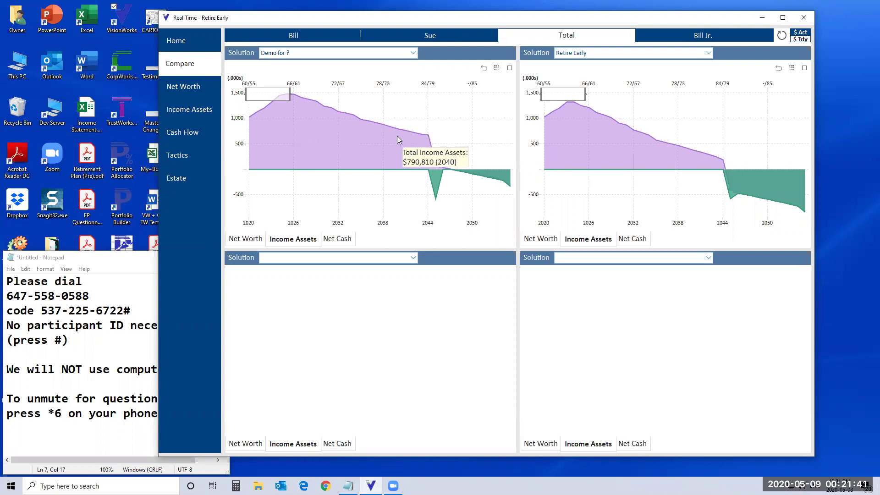
{"action": "left_click", "coordinate": [784, 19]}
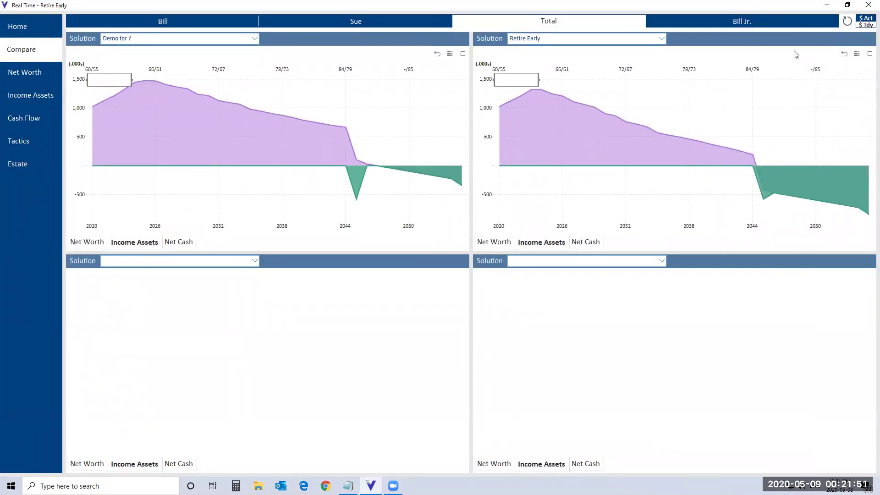
{"action": "left_click", "coordinate": [847, 5]}
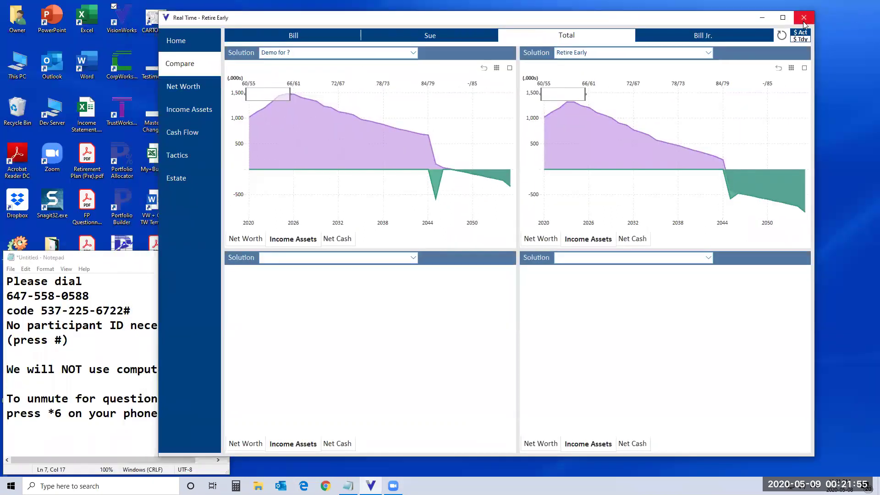
Step: Close the comparison, restore the planner, and reopen Real Time on Retire Early's Home dashboard
{"action": "left_click", "coordinate": [802, 11]}
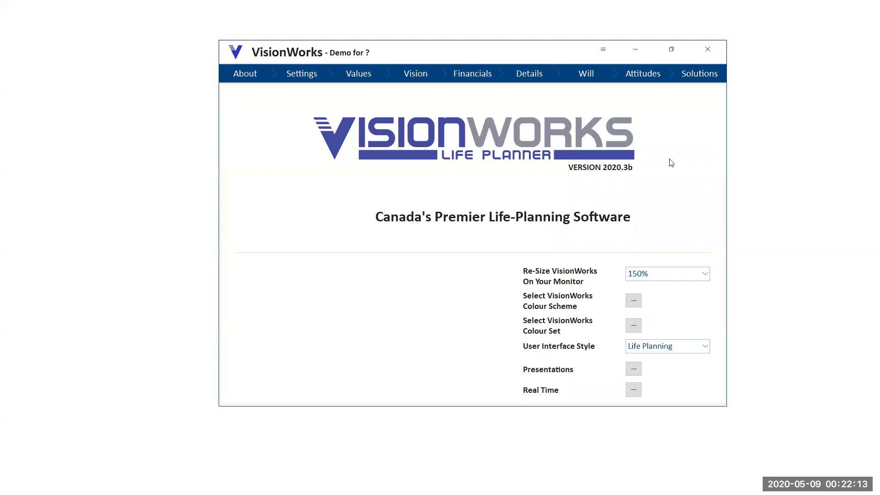
{"action": "left_click", "coordinate": [672, 51]}
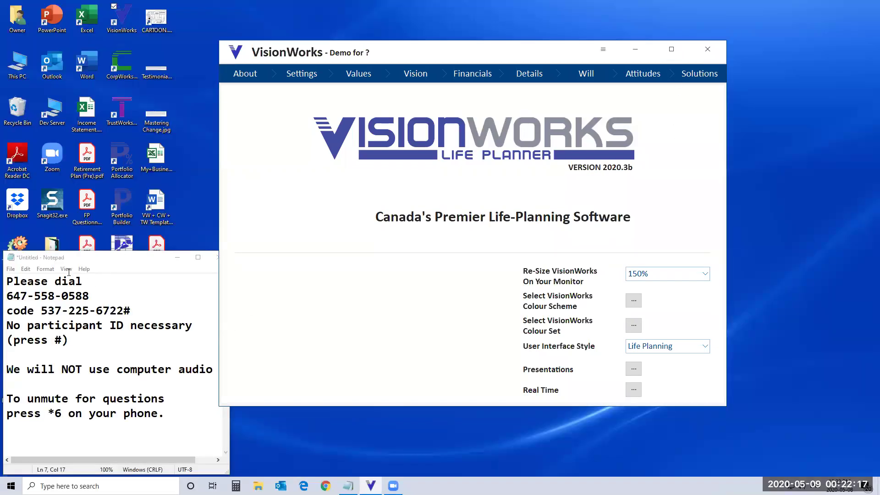
{"action": "left_click", "coordinate": [634, 391]}
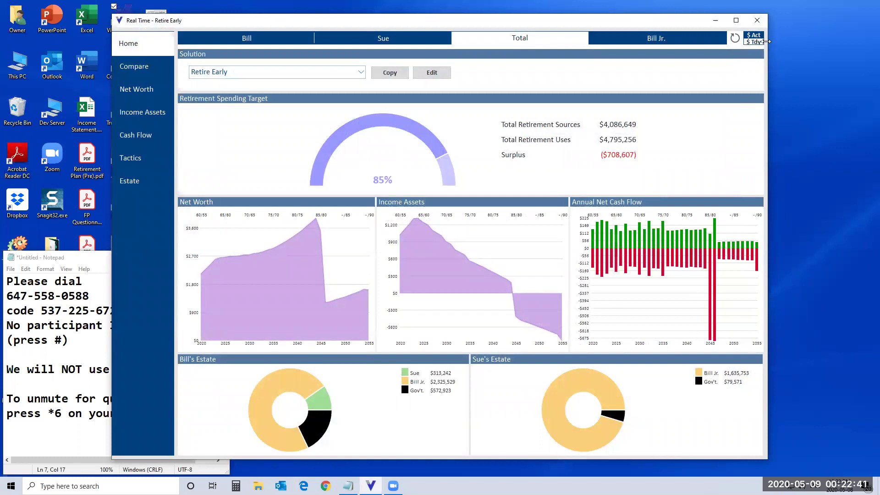
Step: Maximize Real Time and show Retire Early's Cash Flow: $140,840 sources versus $141,190 uses in 2020
{"action": "left_click", "coordinate": [737, 22]}
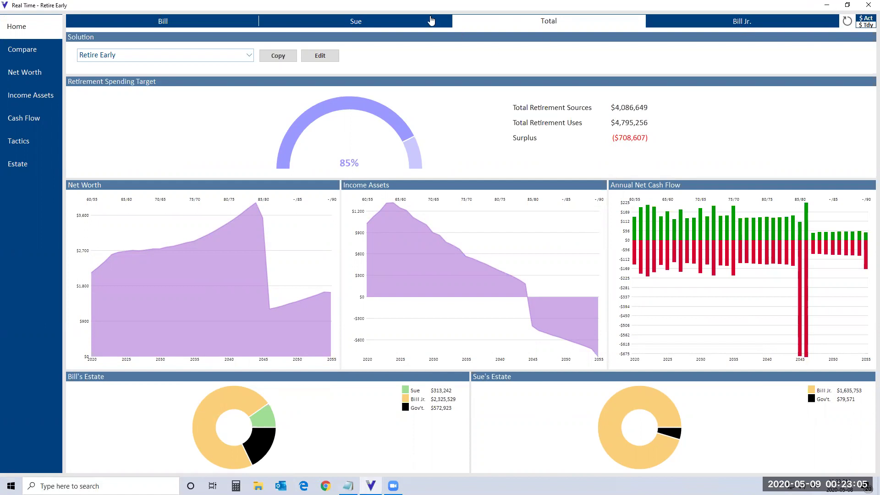
{"action": "left_click", "coordinate": [33, 119]}
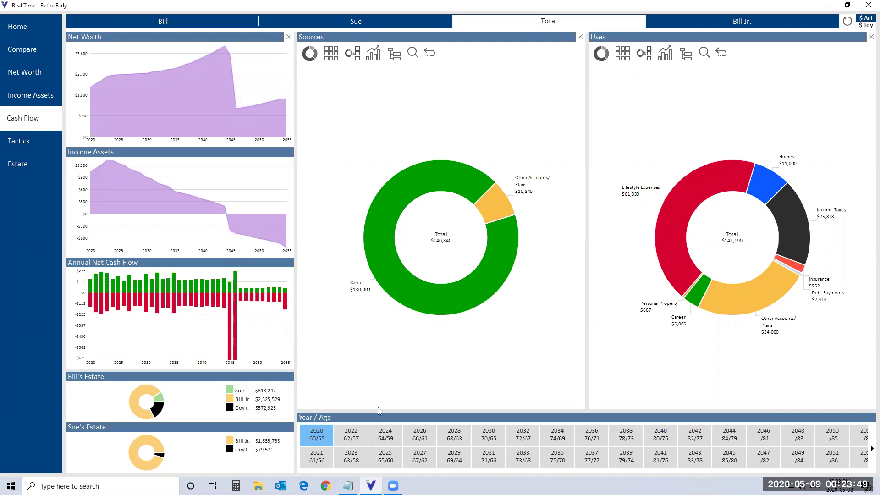
Step: Review cash sources and uses for 2022, 2024, 2026, 2036, 2042, 2044 and 2046
{"action": "left_click", "coordinate": [355, 439]}
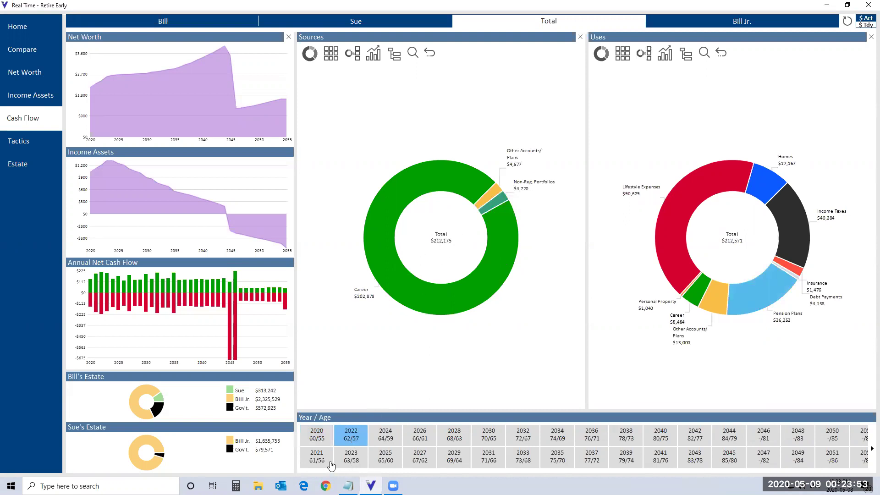
{"action": "left_click", "coordinate": [385, 440]}
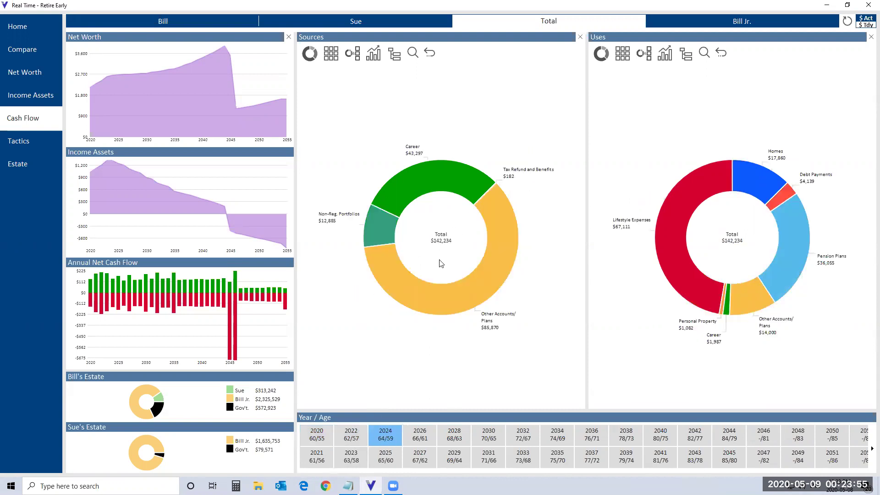
{"action": "left_click", "coordinate": [419, 437]}
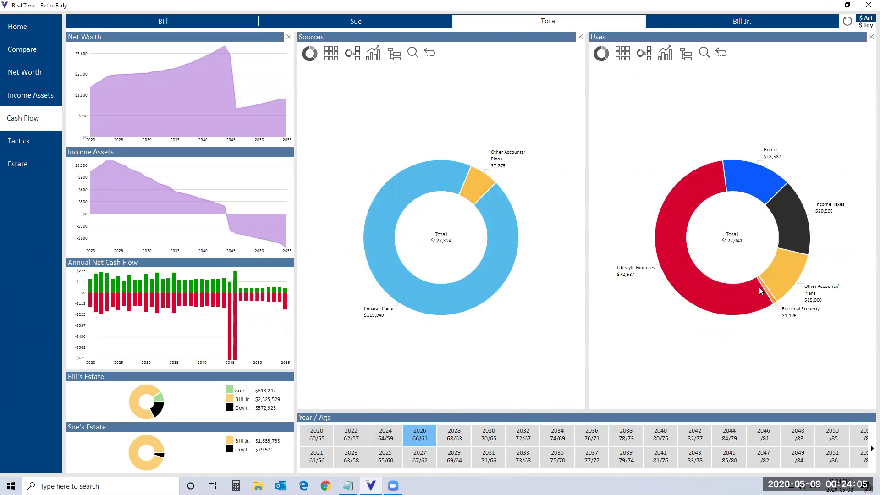
{"action": "left_click", "coordinate": [595, 439]}
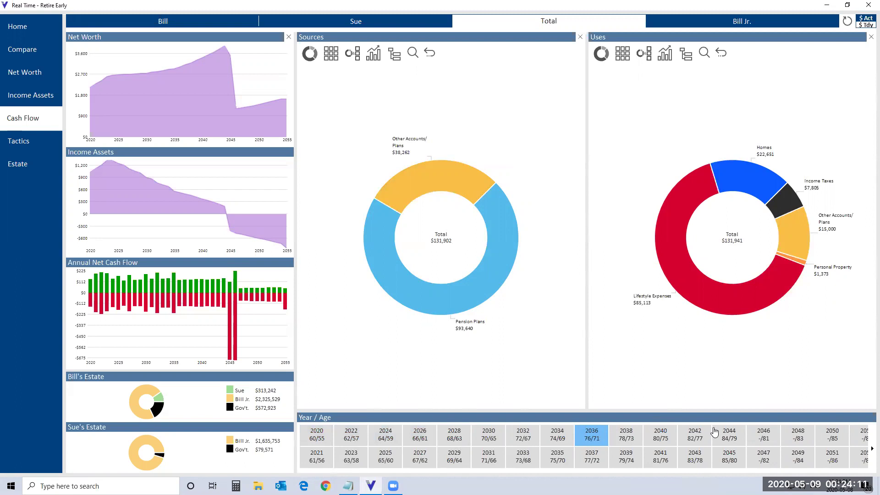
{"action": "left_click", "coordinate": [697, 441]}
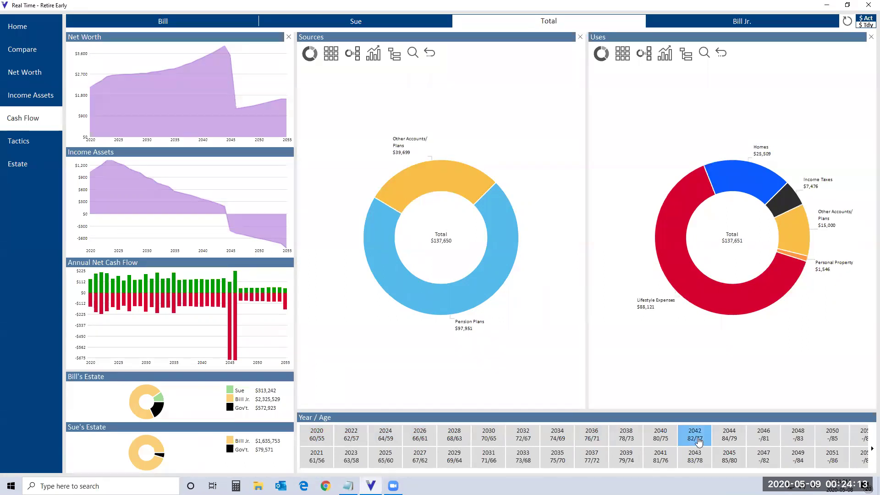
{"action": "left_click", "coordinate": [736, 442]}
{"action": "left_click", "coordinate": [762, 439]}
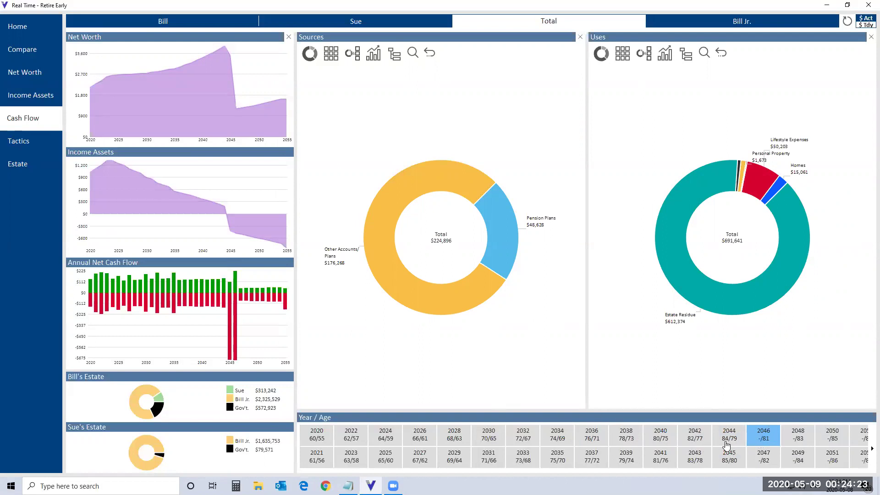
Step: Return the Cash Flow breakdown to 2020 and minimize the Real Time window
{"action": "left_click", "coordinate": [316, 439]}
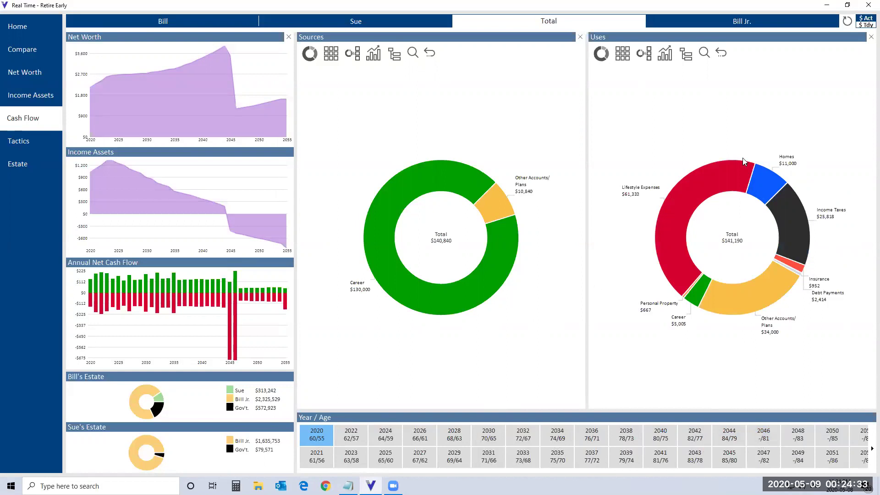
{"action": "left_click", "coordinate": [828, 9]}
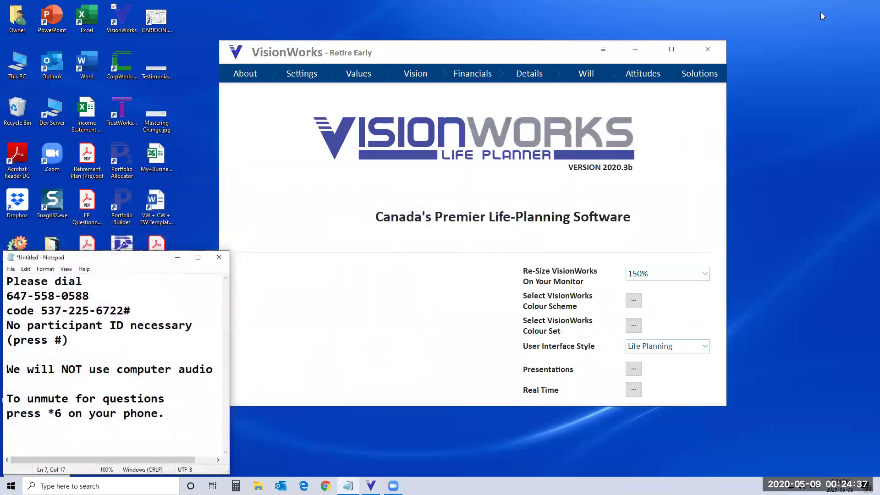
Step: Bring the planner forward, close the Notepad notes without saving, and open a new Chrome tab
{"action": "left_click", "coordinate": [636, 52]}
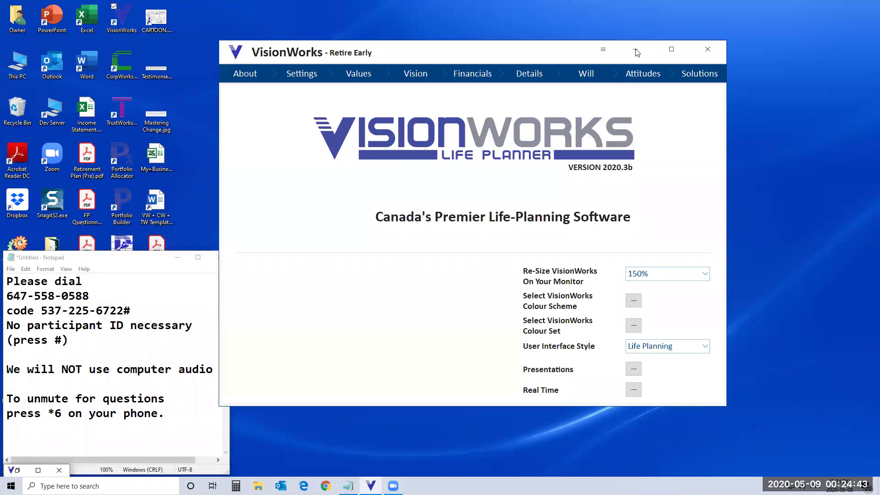
{"action": "left_click", "coordinate": [159, 300]}
{"action": "left_click", "coordinate": [219, 257]}
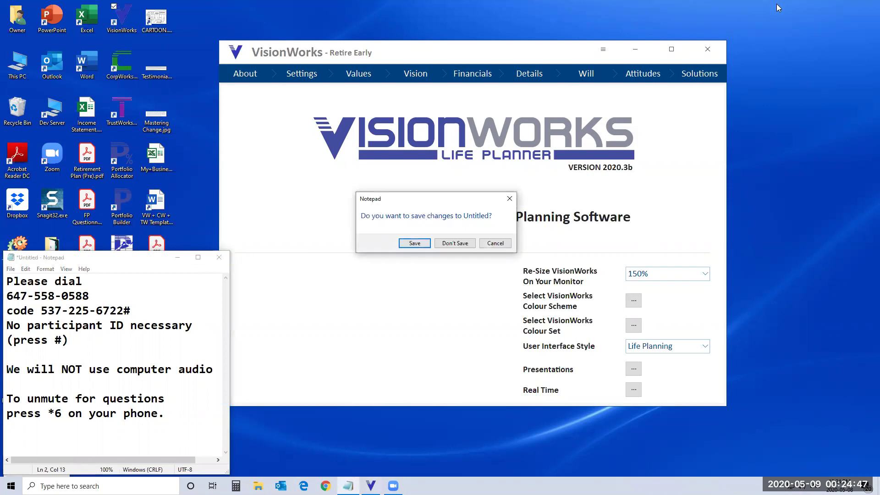
{"action": "left_click", "coordinate": [455, 243]}
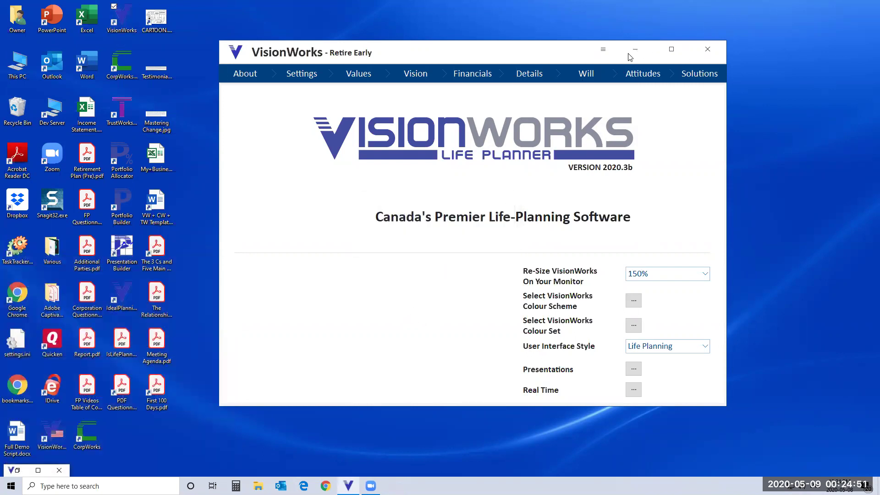
{"action": "left_click", "coordinate": [326, 485]}
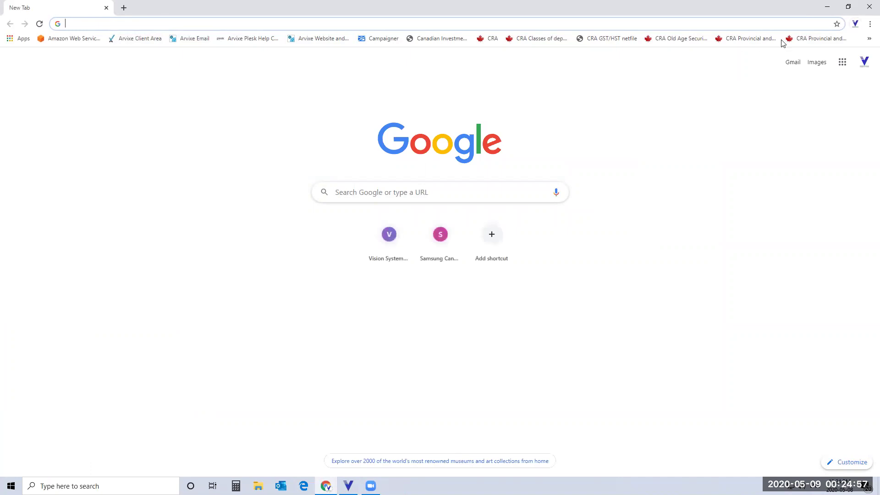
Step: Load the myvisionoflife.ca VWebHome.aspx page from the overflow bookmarks
{"action": "left_click", "coordinate": [868, 40]}
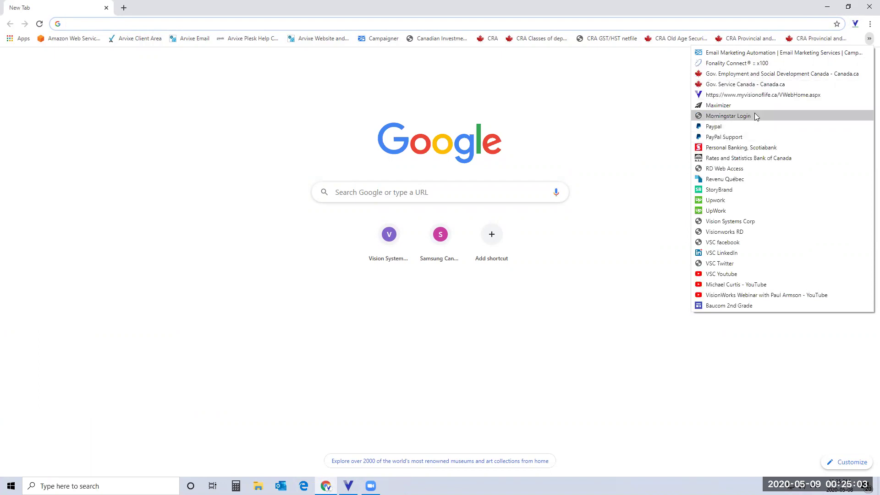
{"action": "left_click", "coordinate": [746, 95]}
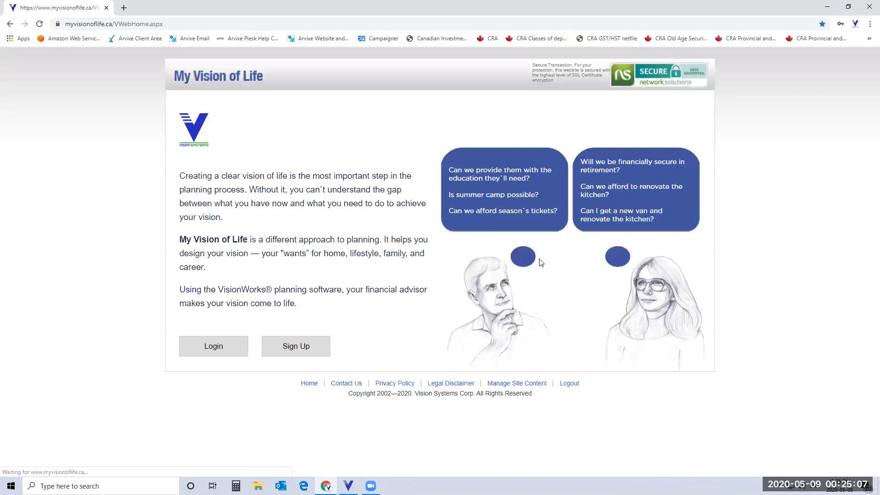
Step: Log in to My Vision of Life using the client's saved autofill e-mail and password
{"action": "left_click", "coordinate": [214, 356]}
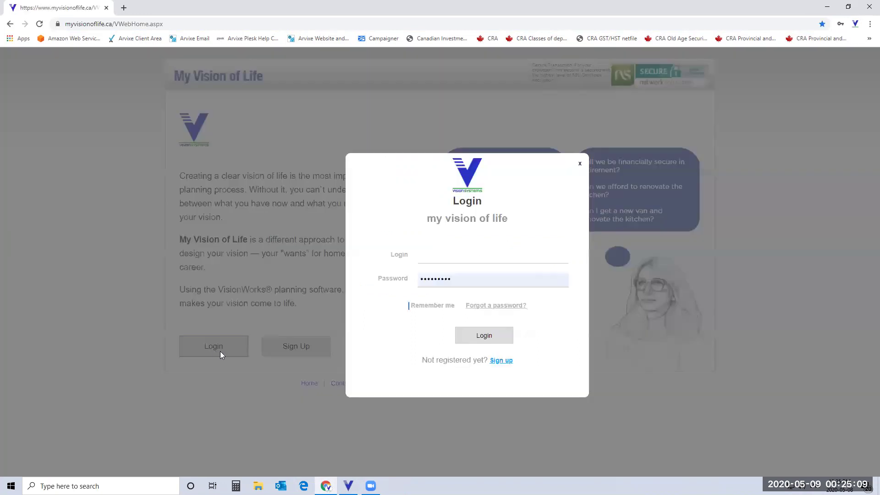
{"action": "left_click", "coordinate": [446, 256]}
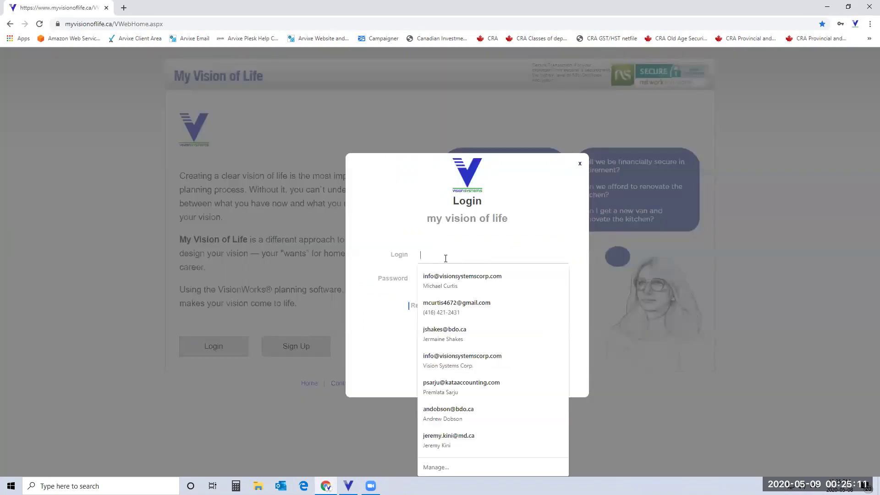
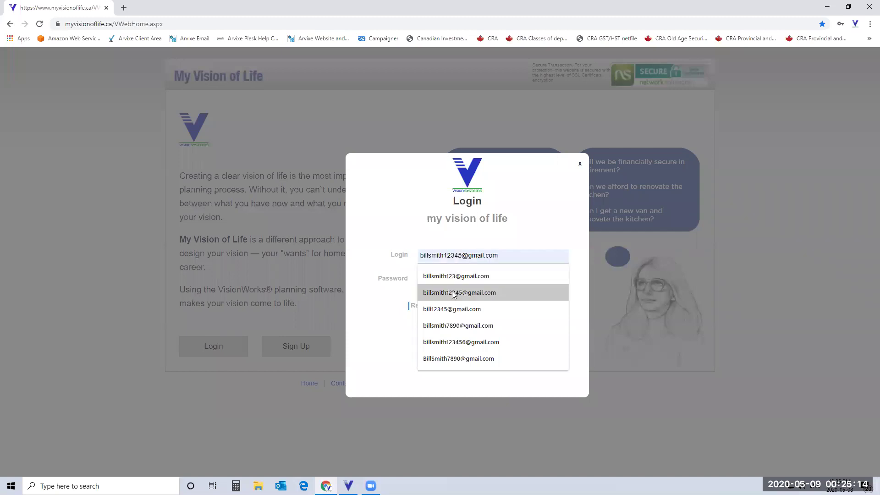
{"action": "left_click", "coordinate": [452, 292]}
{"action": "left_click", "coordinate": [477, 336]}
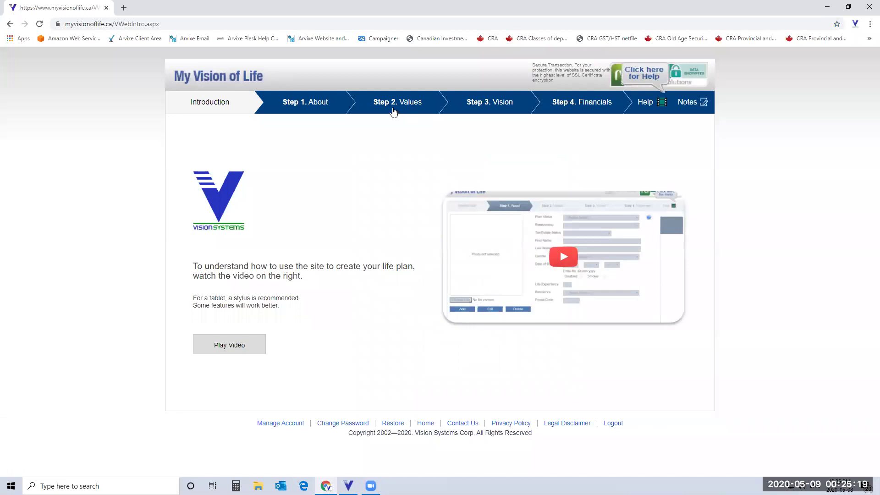
Step: Move through Bill's About and Values steps to the Step 3 Vision page, then bring VisionWorks forward
{"action": "left_click", "coordinate": [330, 113]}
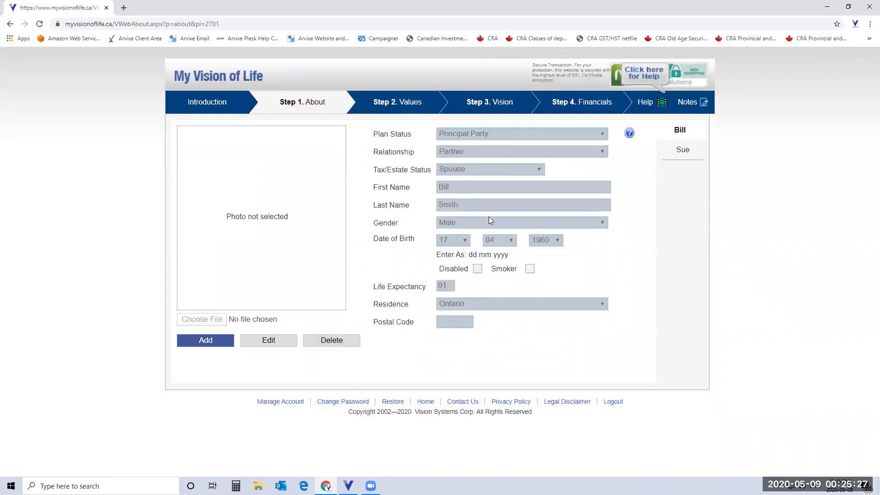
{"action": "left_click", "coordinate": [406, 108]}
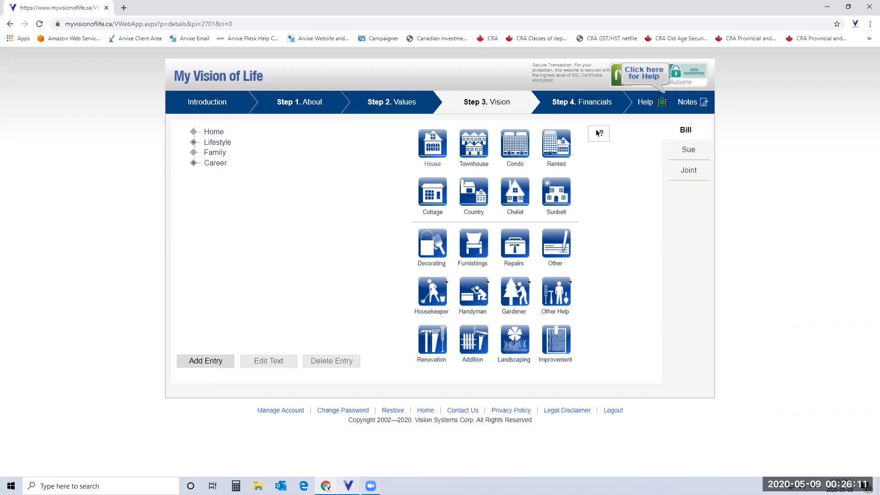
{"action": "left_click", "coordinate": [349, 485]}
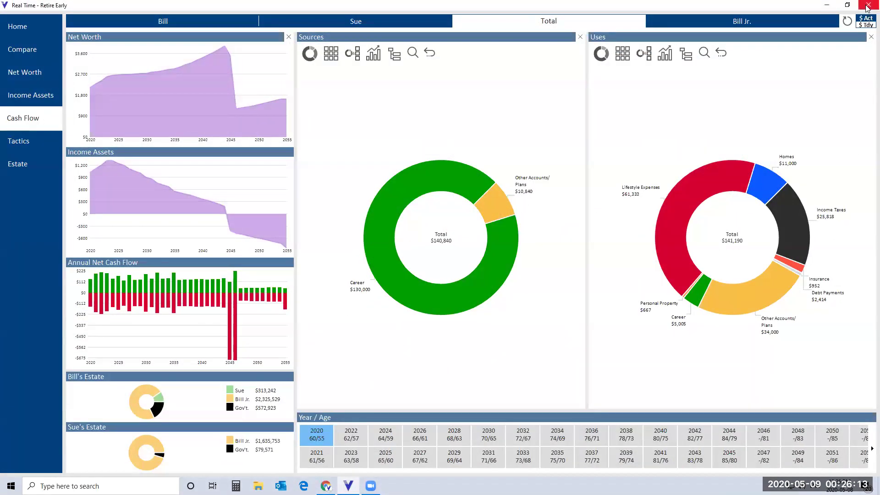
Step: Close Real Time and set the User Interface Style to Financial Planning
{"action": "left_click", "coordinate": [867, 5]}
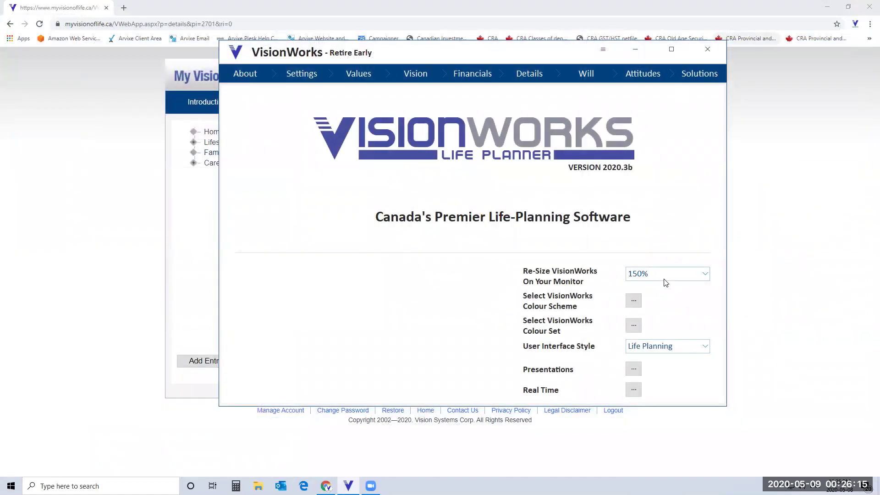
{"action": "left_click", "coordinate": [708, 350]}
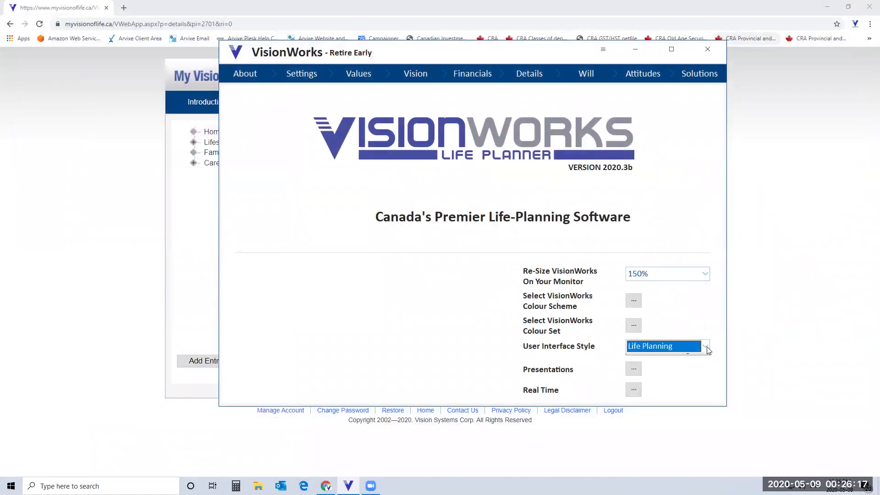
{"action": "left_click", "coordinate": [669, 371]}
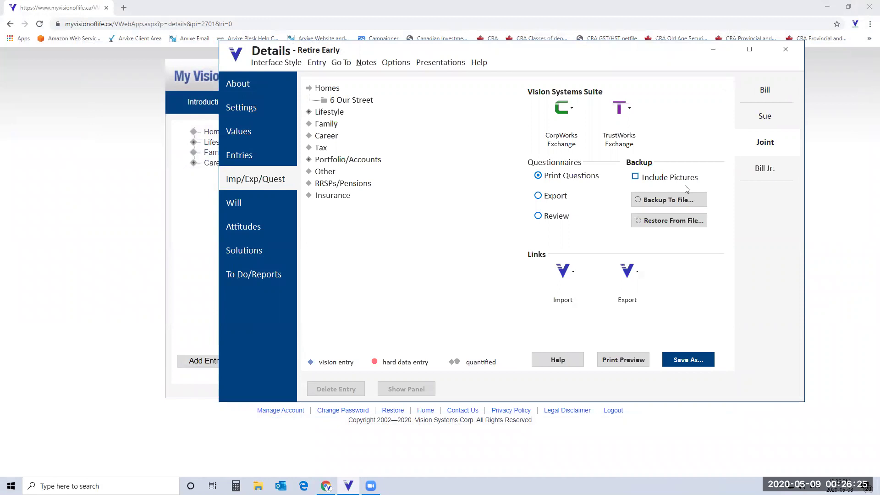
Step: Open Export To Web, close it without exporting, and minimize the planner's Details window
{"action": "left_click", "coordinate": [628, 273]}
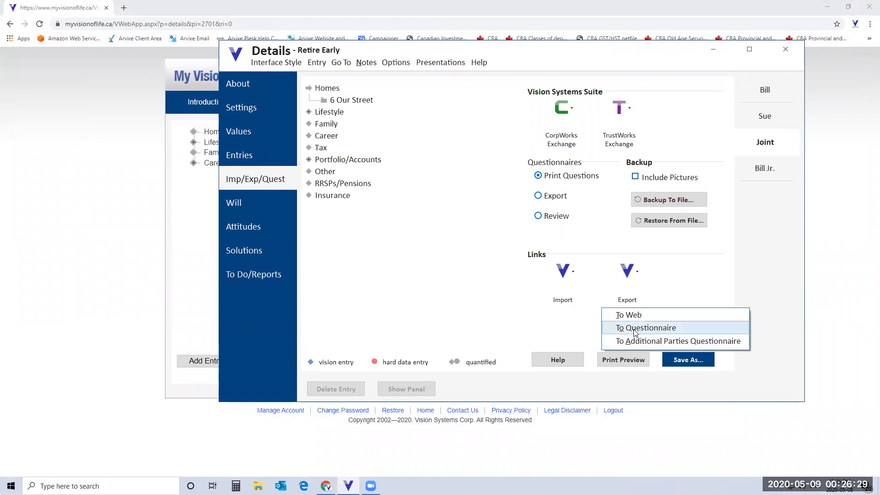
{"action": "left_click", "coordinate": [627, 316]}
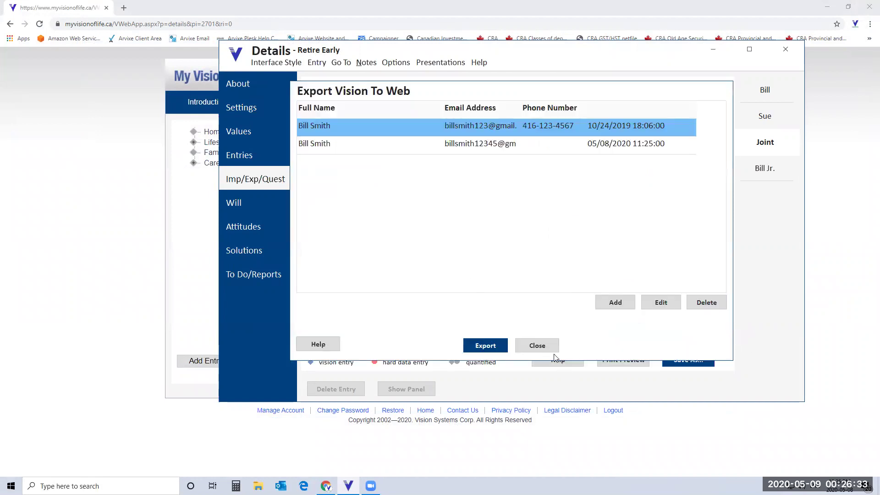
{"action": "left_click", "coordinate": [551, 346]}
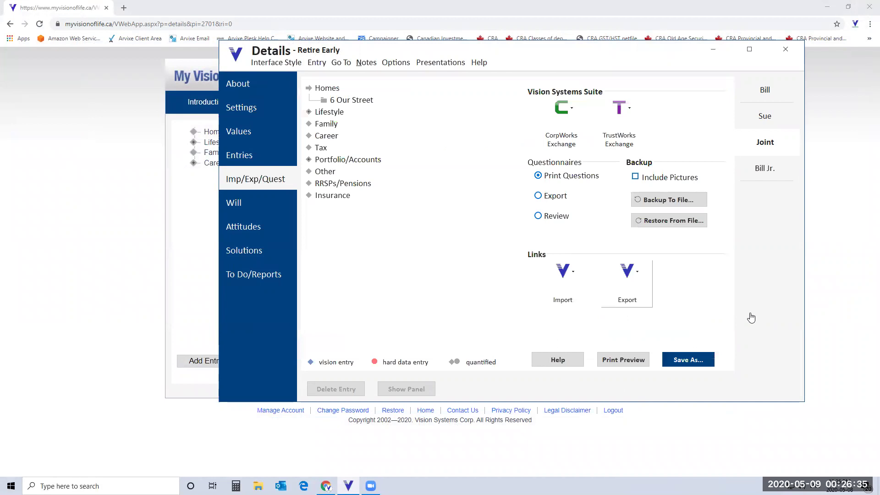
{"action": "left_click", "coordinate": [712, 52]}
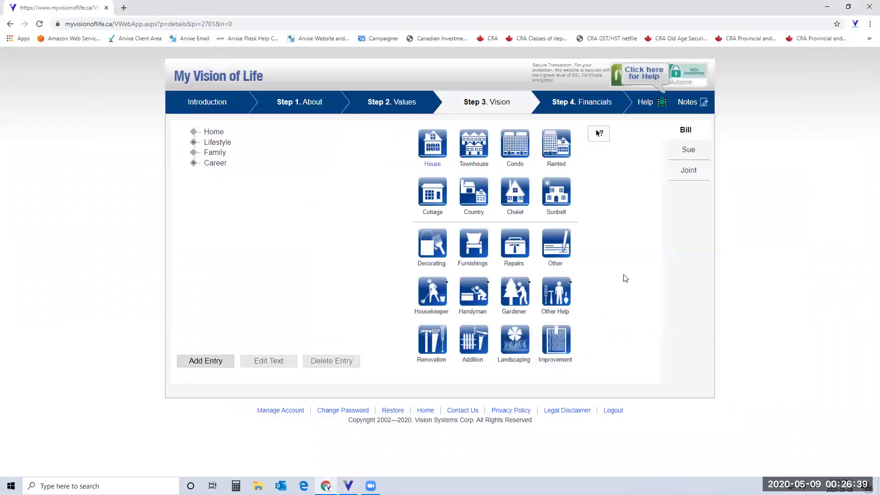
Step: Switch to the Joint vision, chart Renovate the kitchen (about $60,000 around 2022), and expand Lifestyle
{"action": "left_click", "coordinate": [686, 172]}
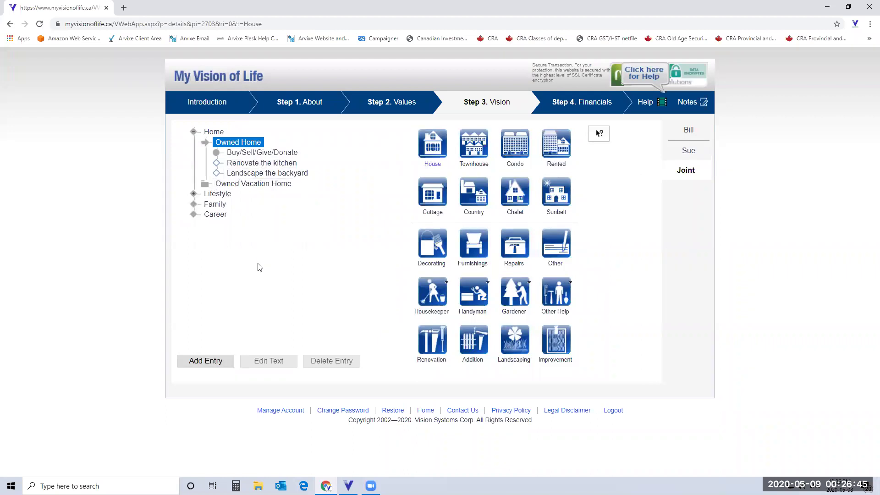
{"action": "left_click", "coordinate": [270, 163]}
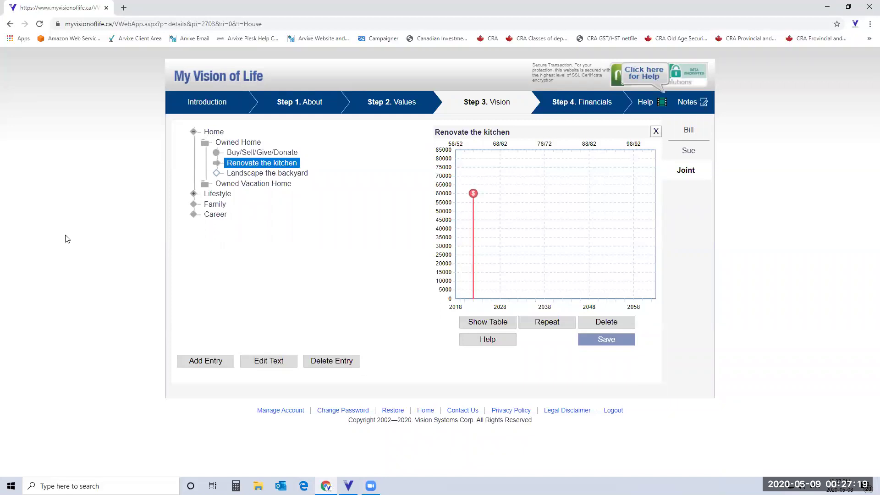
{"action": "left_click", "coordinate": [218, 194]}
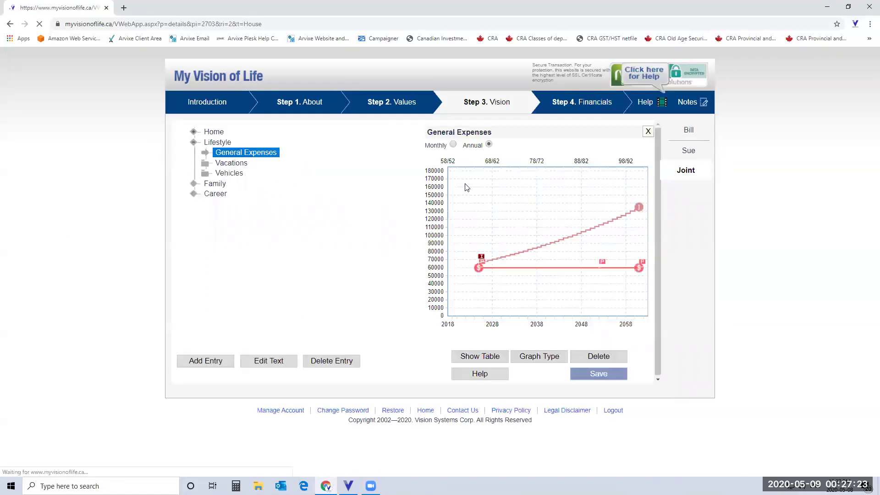
Step: Expand Vacations and open the Take a winter vacation graph ($5,000, $10,000, then $5,000)
{"action": "left_click", "coordinate": [243, 166]}
{"action": "left_click", "coordinate": [255, 175]}
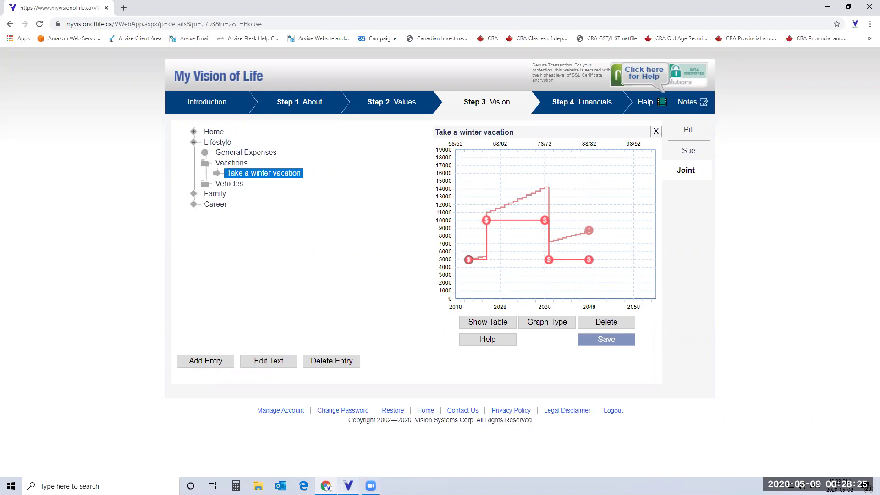
Step: Restore the planner and review the records under Links > Import > From Web without importing
{"action": "mouse_move", "coordinate": [348, 486]}
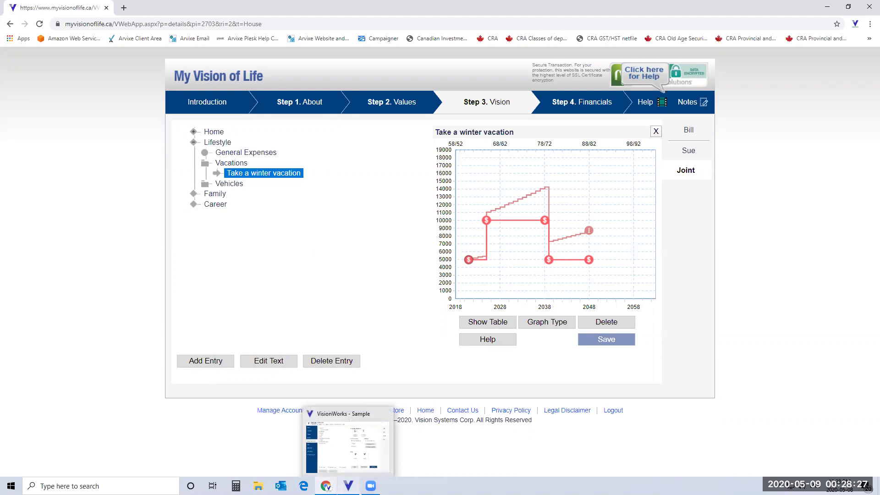
{"action": "left_click", "coordinate": [348, 442]}
{"action": "left_click", "coordinate": [568, 287]}
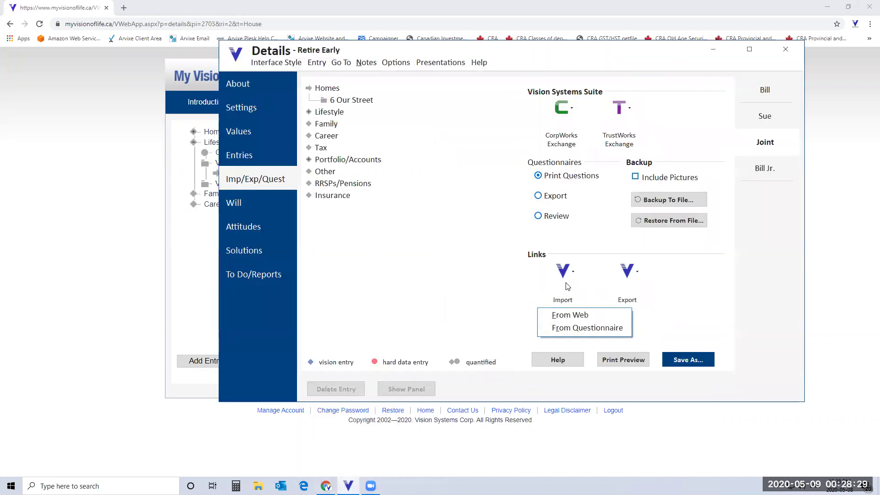
{"action": "left_click", "coordinate": [580, 315]}
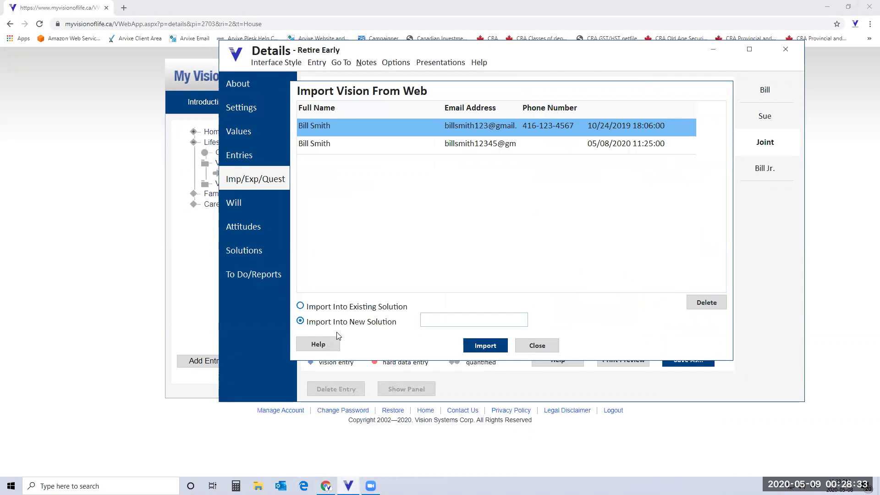
{"action": "left_click", "coordinate": [445, 319]}
{"action": "left_click", "coordinate": [543, 347]}
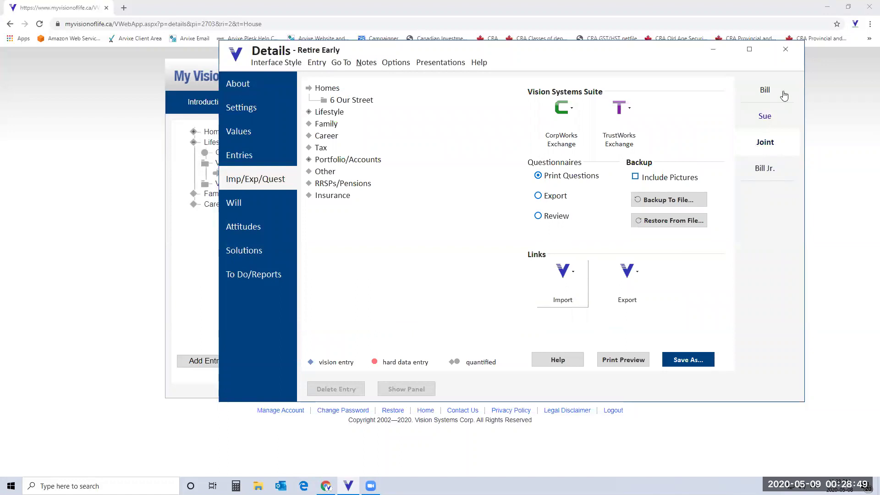
Step: Minimize the planner to review the web portal, then close the Chrome browser
{"action": "left_click", "coordinate": [714, 51]}
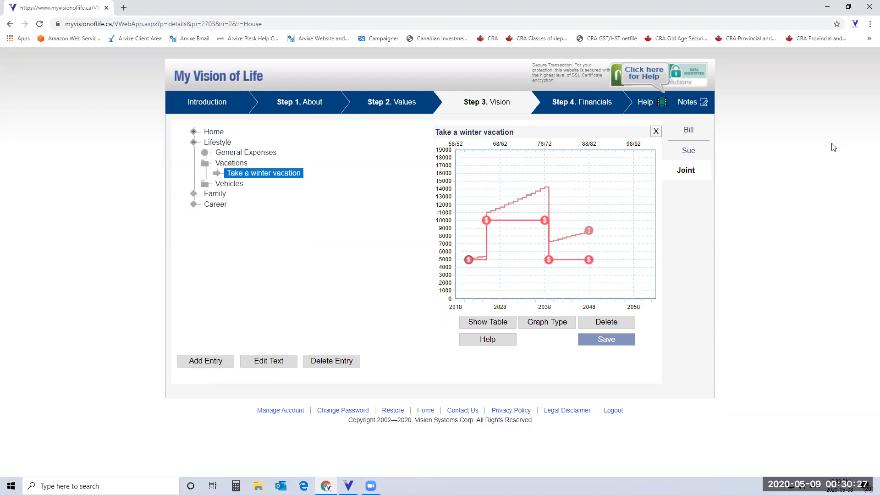
{"action": "left_click", "coordinate": [868, 9]}
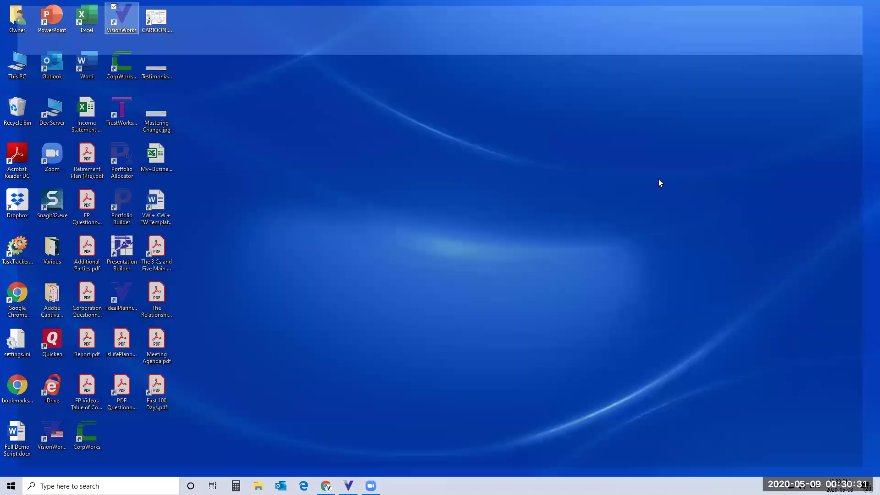
Step: Restore the planner and launch Real Time mode from Presentations, maximized
{"action": "left_click", "coordinate": [349, 485]}
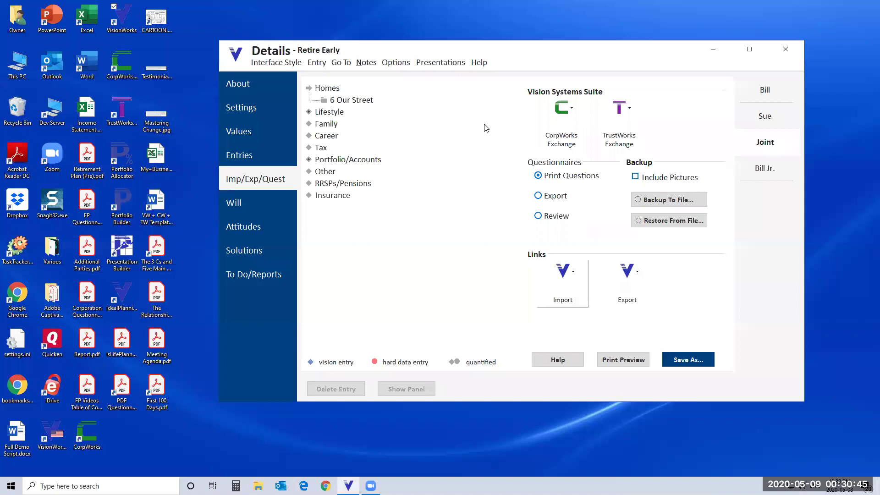
{"action": "left_click", "coordinate": [439, 63]}
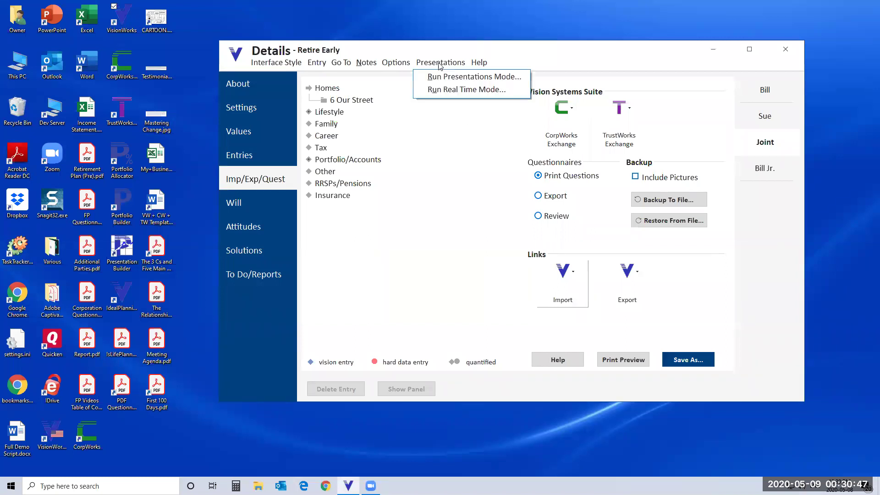
{"action": "left_click", "coordinate": [448, 90]}
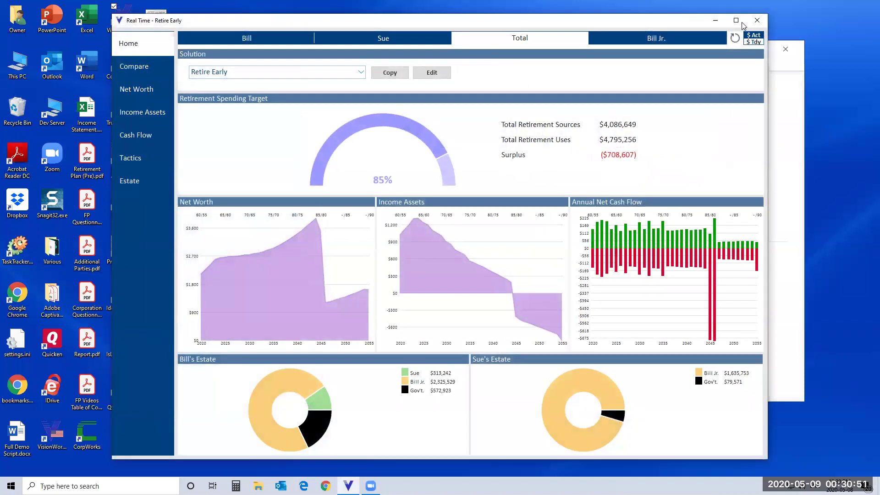
{"action": "left_click", "coordinate": [733, 22]}
Step: Load the Demo for ? solution and display its Cash Flow sources and uses charts
{"action": "mouse_move", "coordinate": [696, 237]}
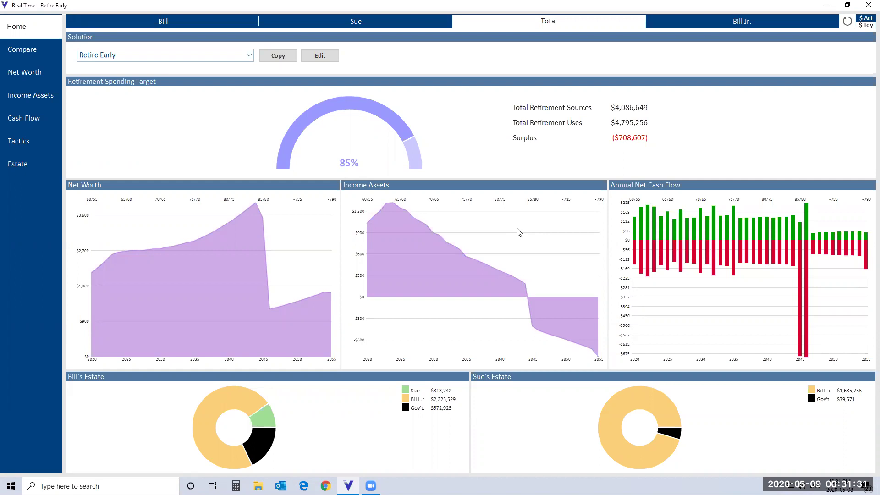
{"action": "left_click", "coordinate": [251, 57]}
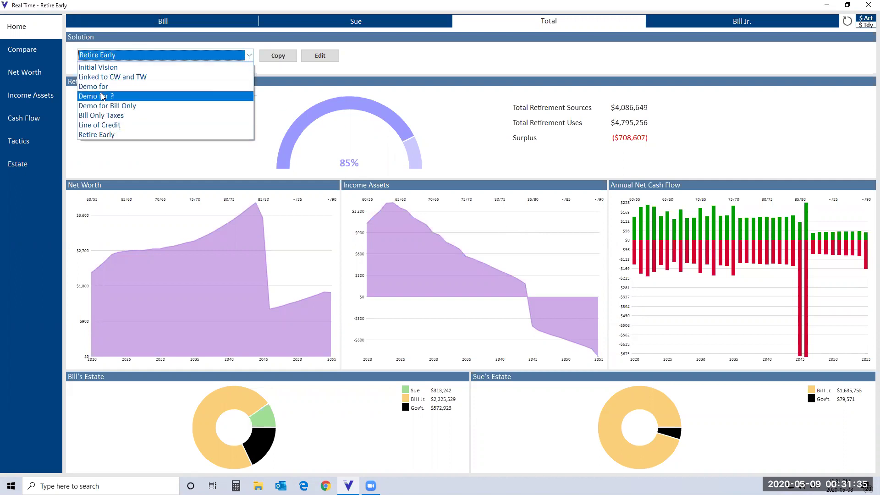
{"action": "left_click", "coordinate": [103, 97]}
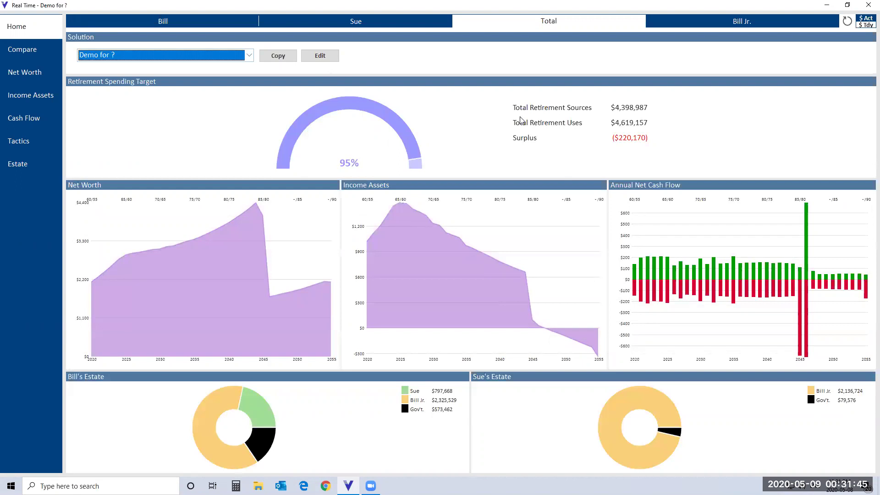
{"action": "left_click", "coordinate": [20, 119]}
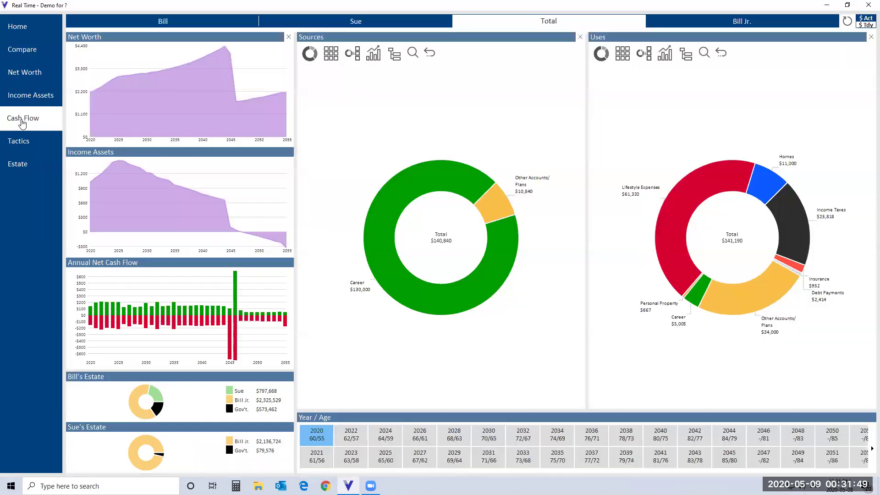